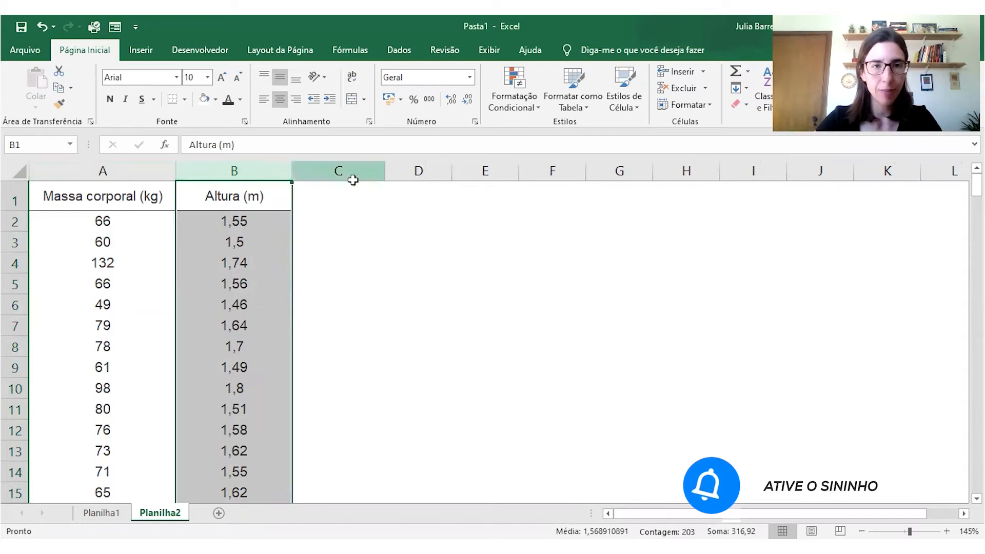
# - Enter the header "IMC (kg/m²)" in cell C1 and centre it horizontally
pyautogui.click(363, 193)
pyautogui.write('IMC')
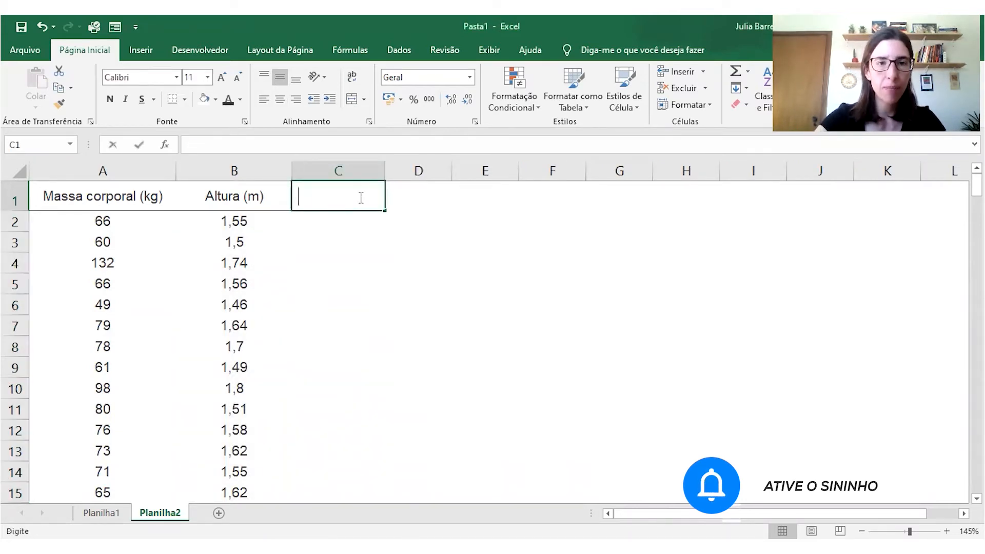
pyautogui.write(' (')
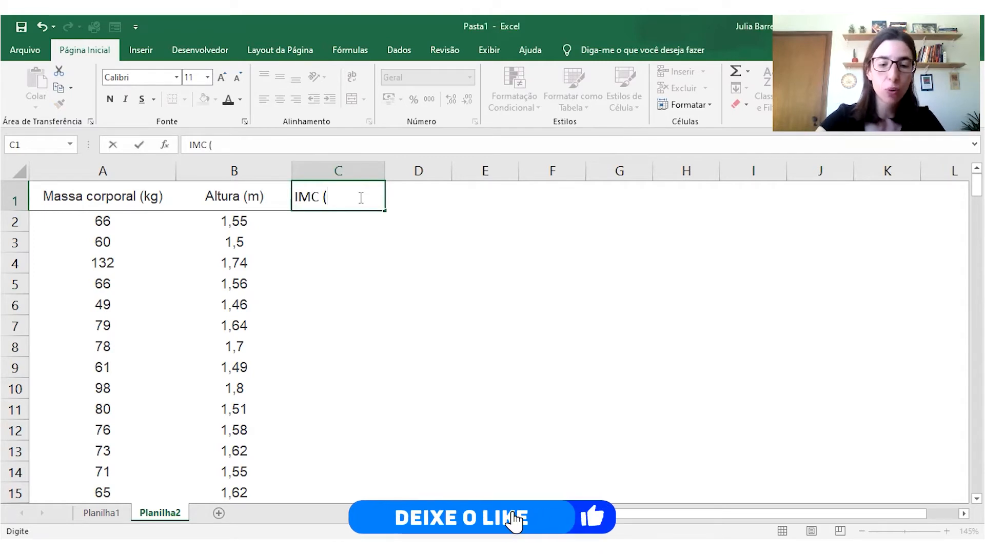
pyautogui.write('k')
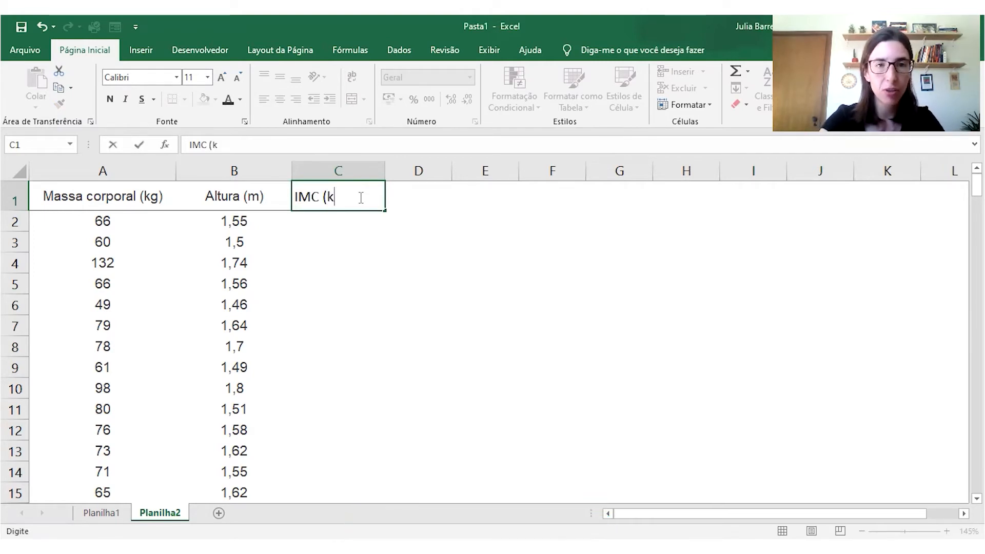
pyautogui.write('g/')
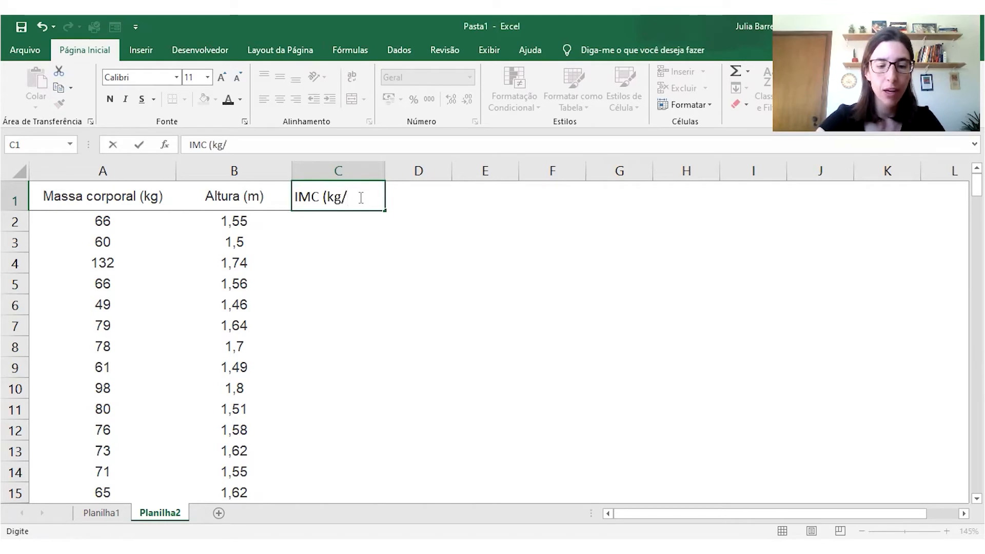
pyautogui.write('m²)')
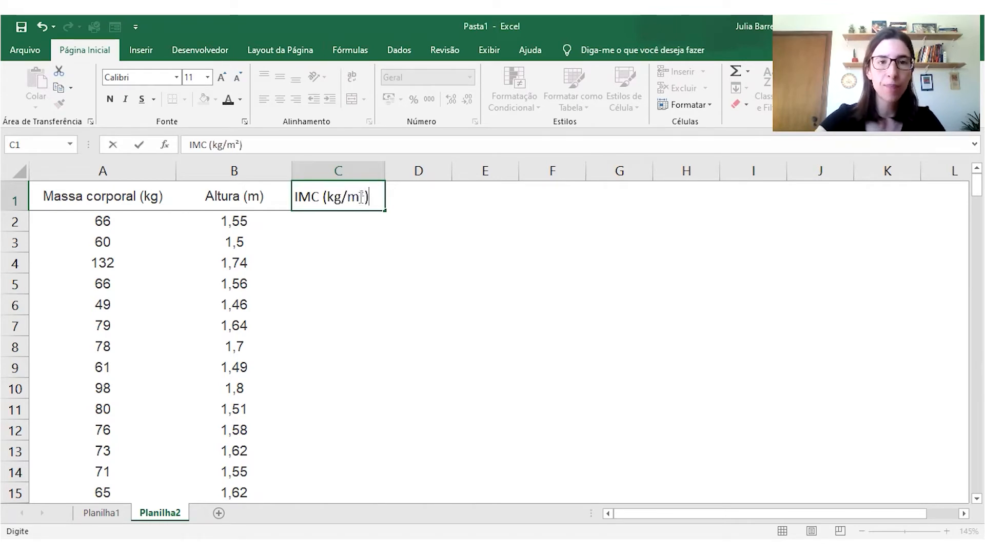
pyautogui.press('Return')
pyautogui.click(372, 205)
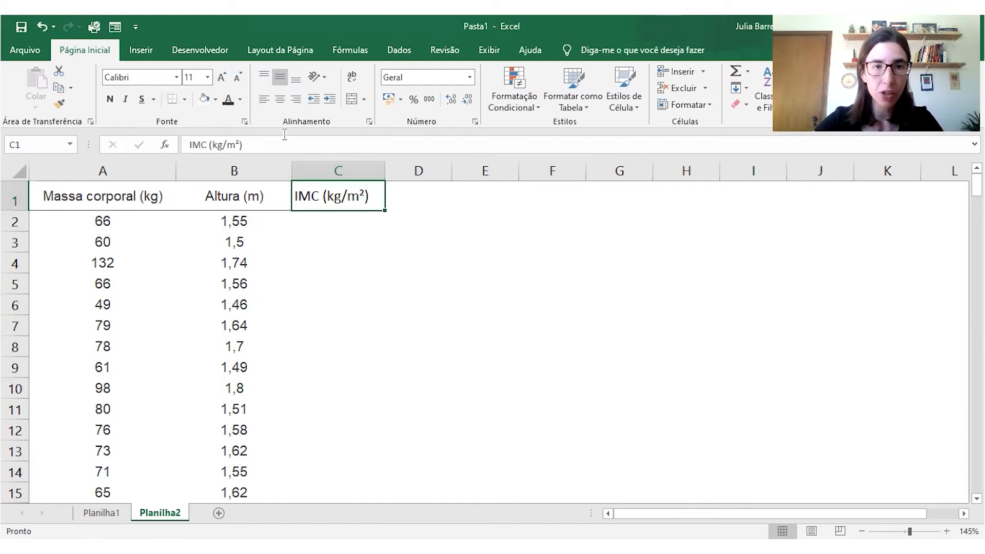
pyautogui.click(280, 100)
pyautogui.click(343, 249)
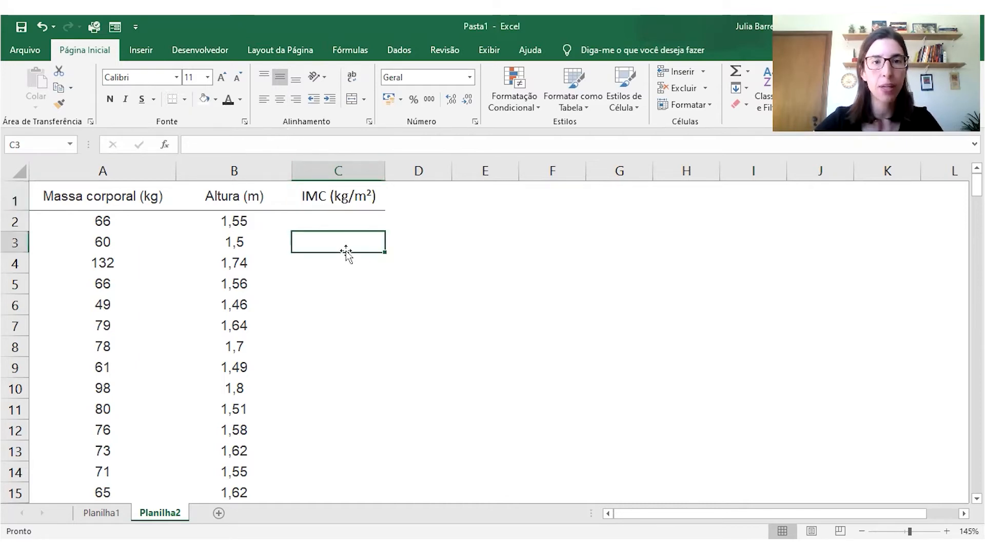
# - Enter the formula =A2/(B2*B2) in cell C2 to calculate the first person's IMC from mass and height
pyautogui.click(358, 219)
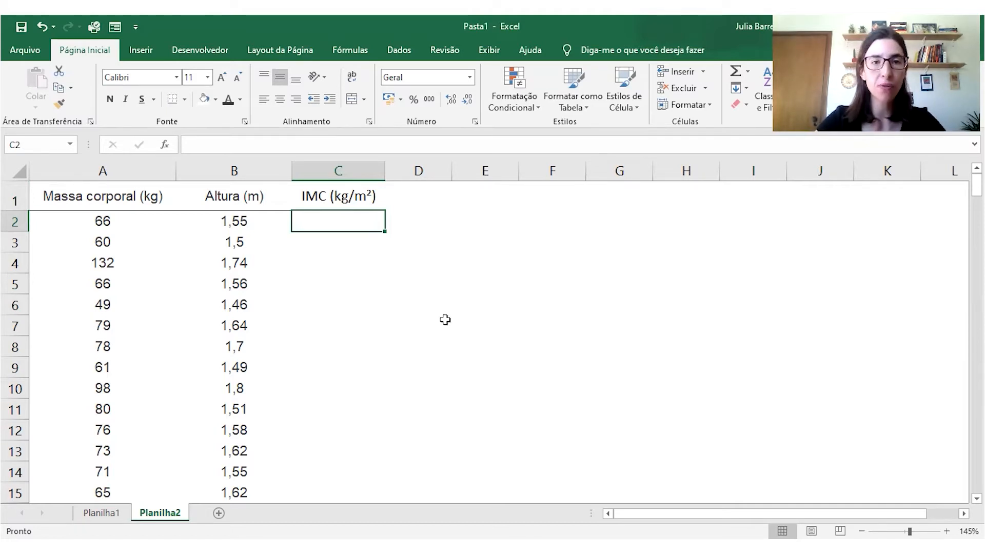
pyautogui.keyDown('ctrl'); pyautogui.scroll(1, 442, 312); pyautogui.keyUp('ctrl')
pyautogui.keyDown('ctrl'); pyautogui.scroll(2, 442, 312); pyautogui.keyUp('ctrl')
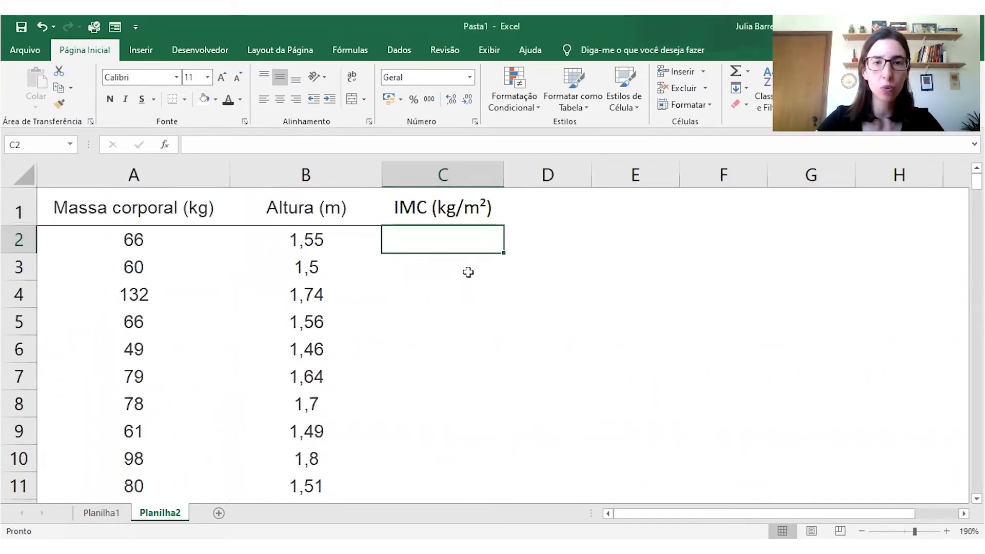
pyautogui.write('=')
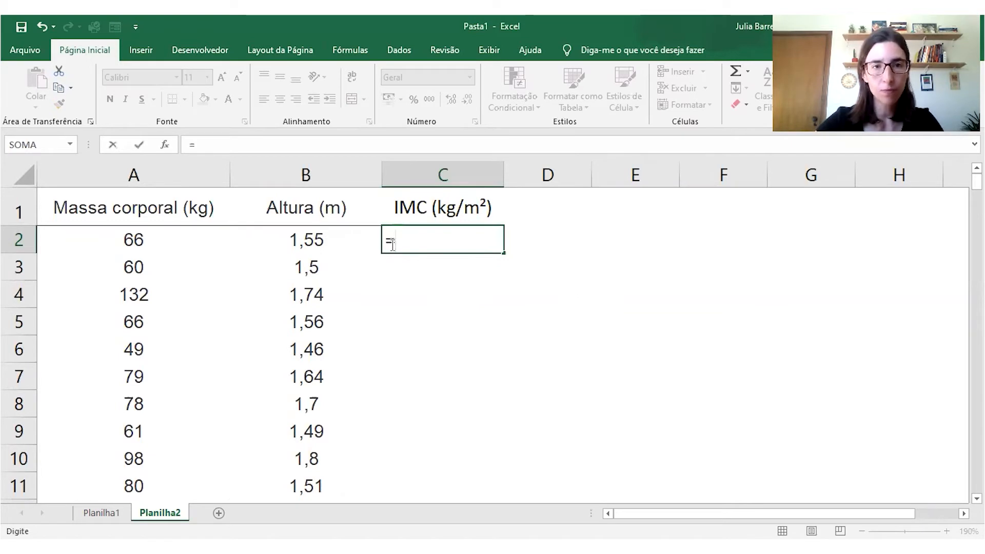
pyautogui.click(127, 241)
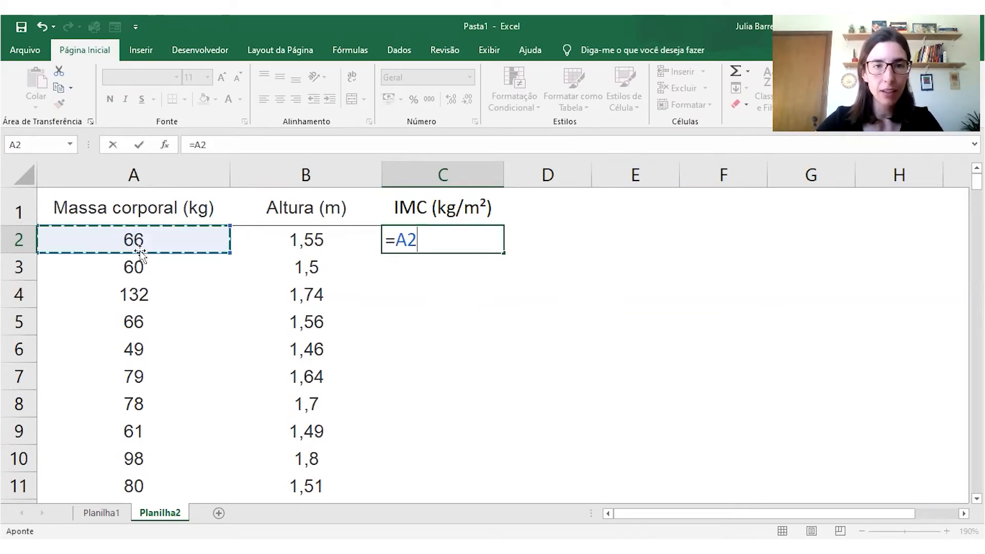
pyautogui.write('/')
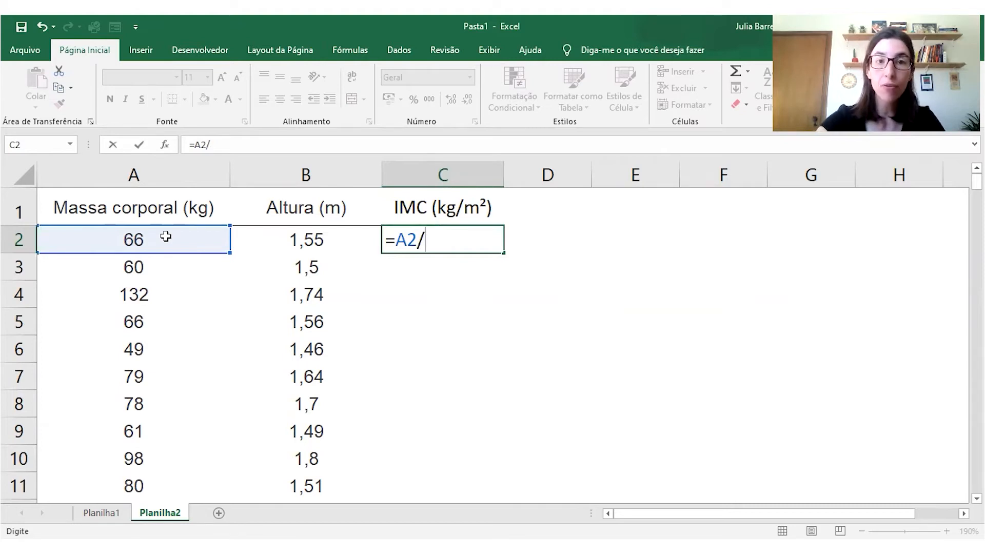
pyautogui.write('(')
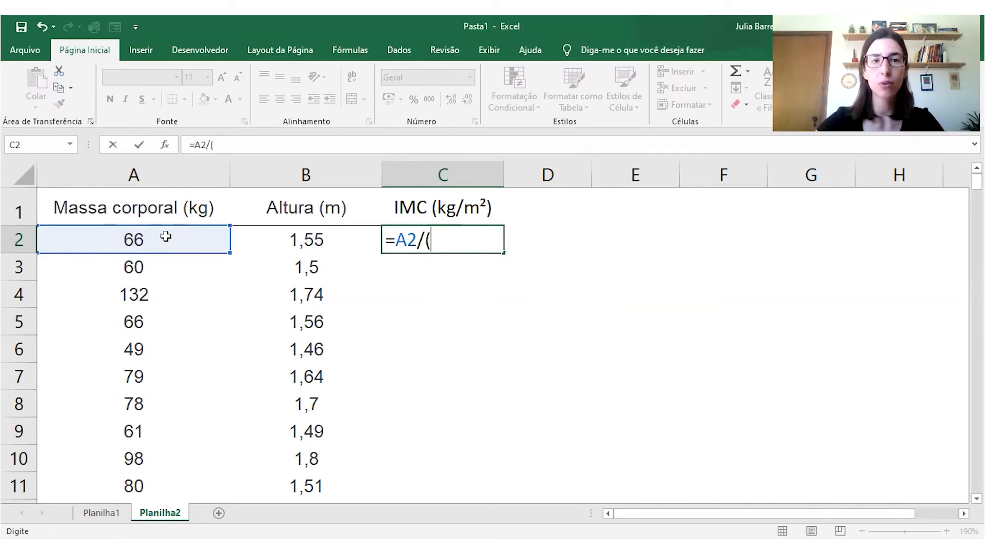
pyautogui.click(289, 244)
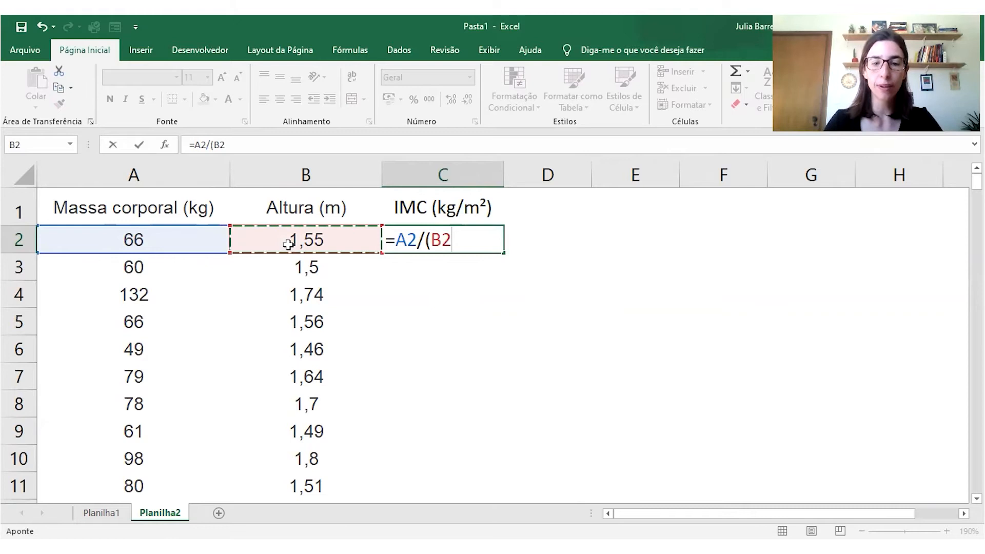
pyautogui.write('*')
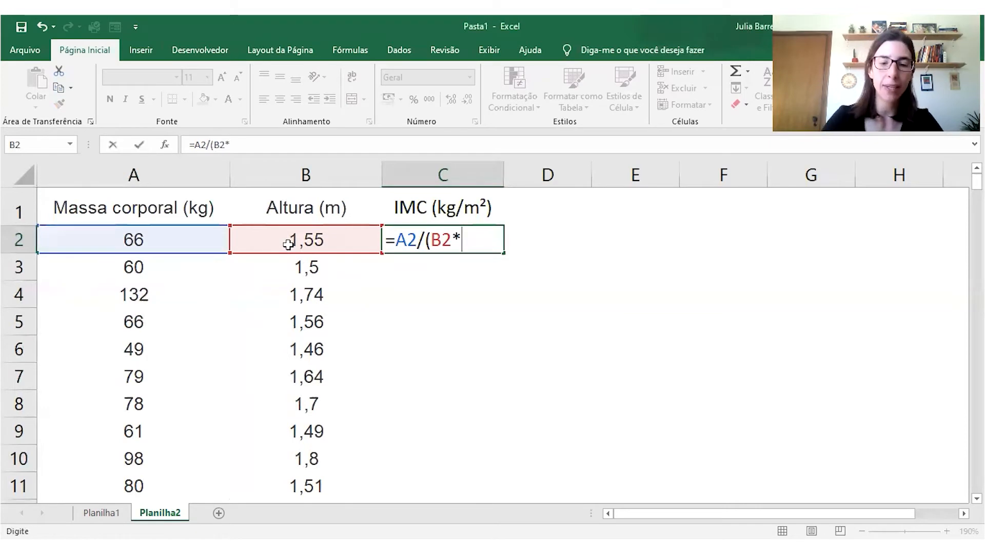
pyautogui.click(324, 237)
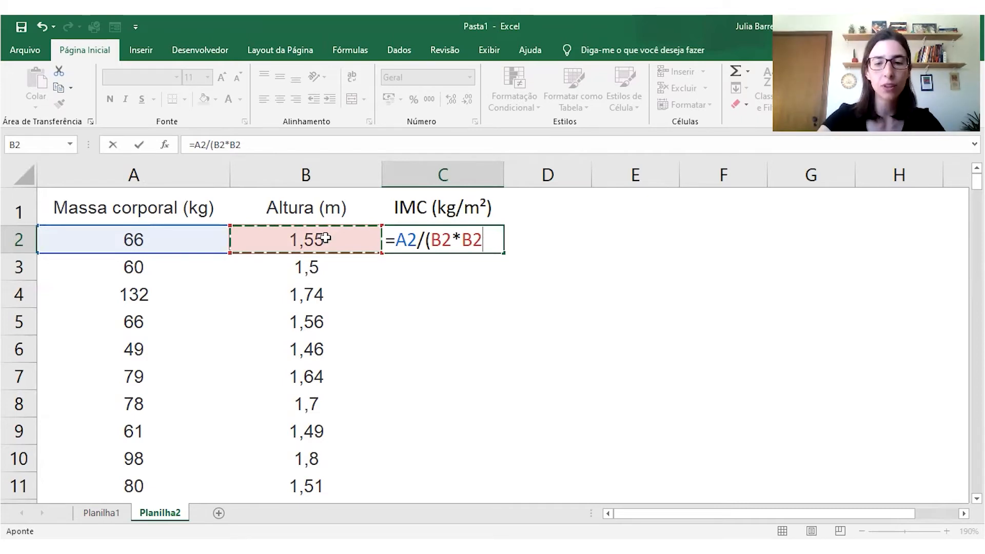
pyautogui.write(')')
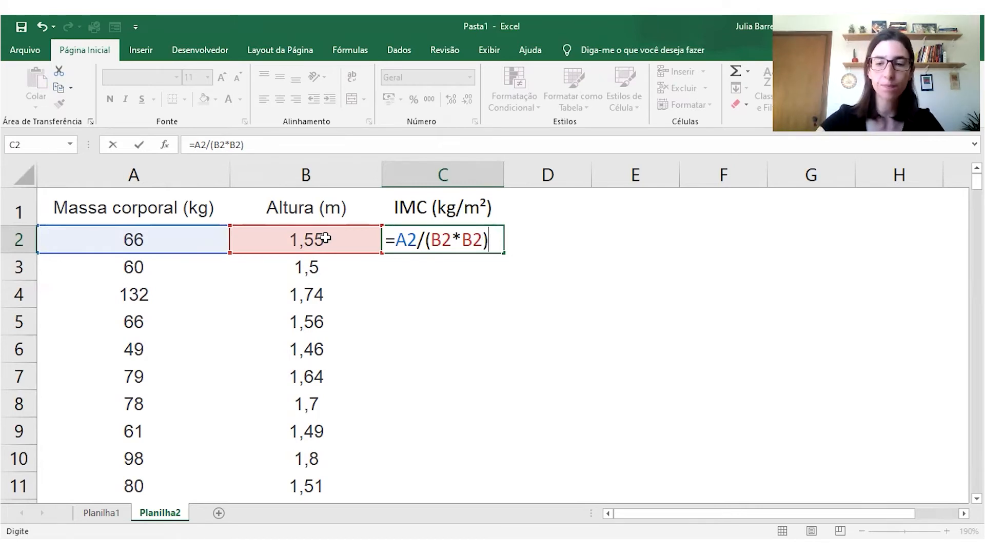
pyautogui.press('Return')
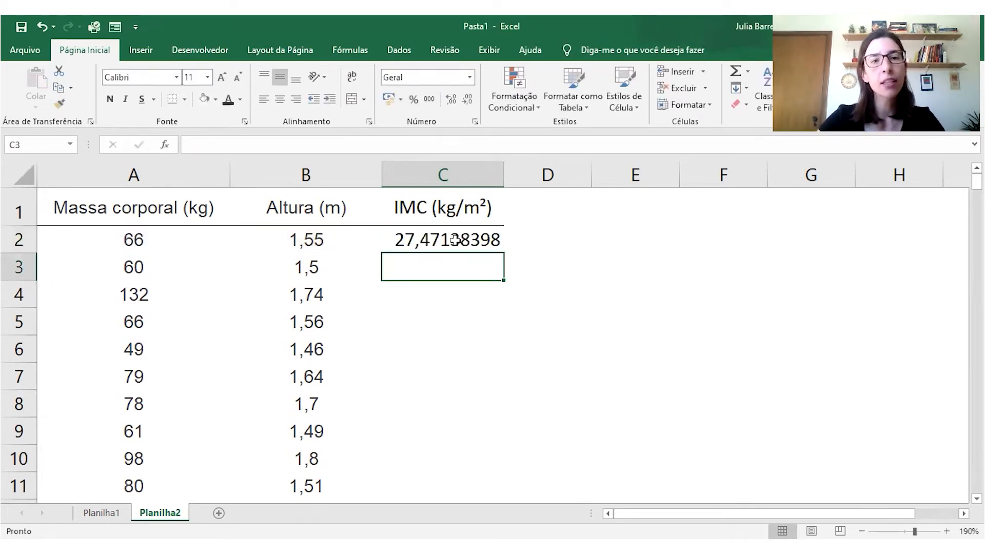
# - Format the IMC result in C2 to one decimal place and centre it in the cell
pyautogui.click(452, 239)
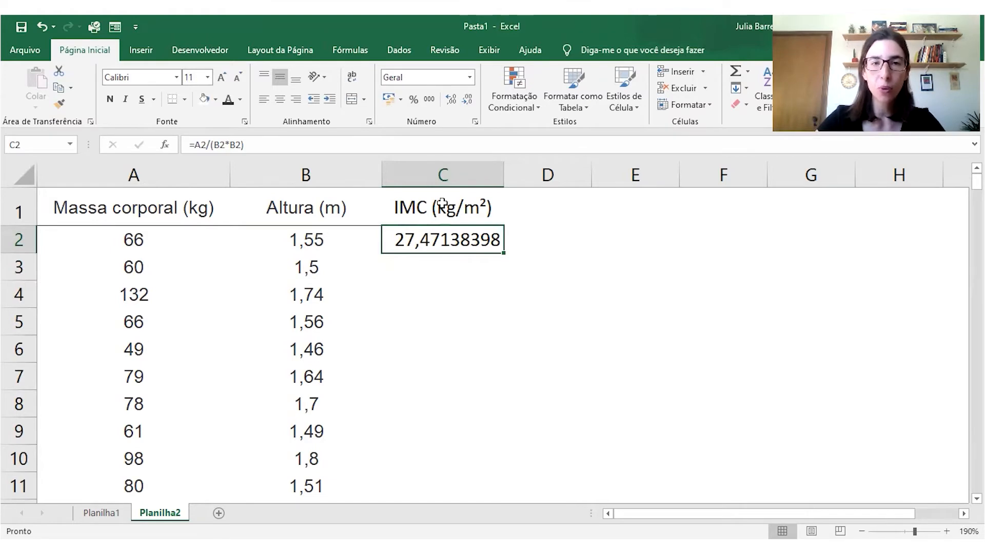
pyautogui.click(467, 103)
pyautogui.click(467, 104)
pyautogui.click(467, 104)
pyautogui.click(467, 104)
pyautogui.click(467, 104)
pyautogui.click(467, 104)
pyautogui.click(467, 103)
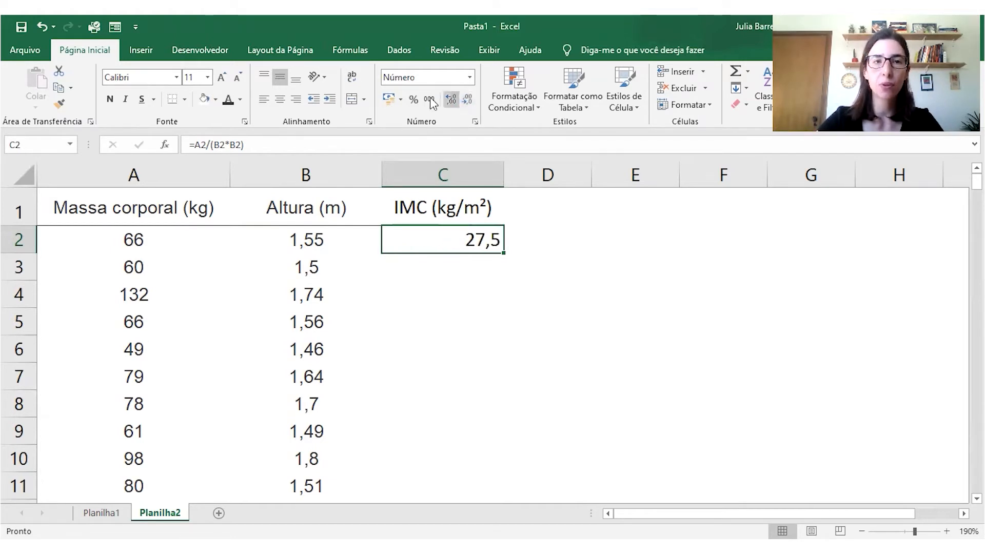
pyautogui.click(280, 99)
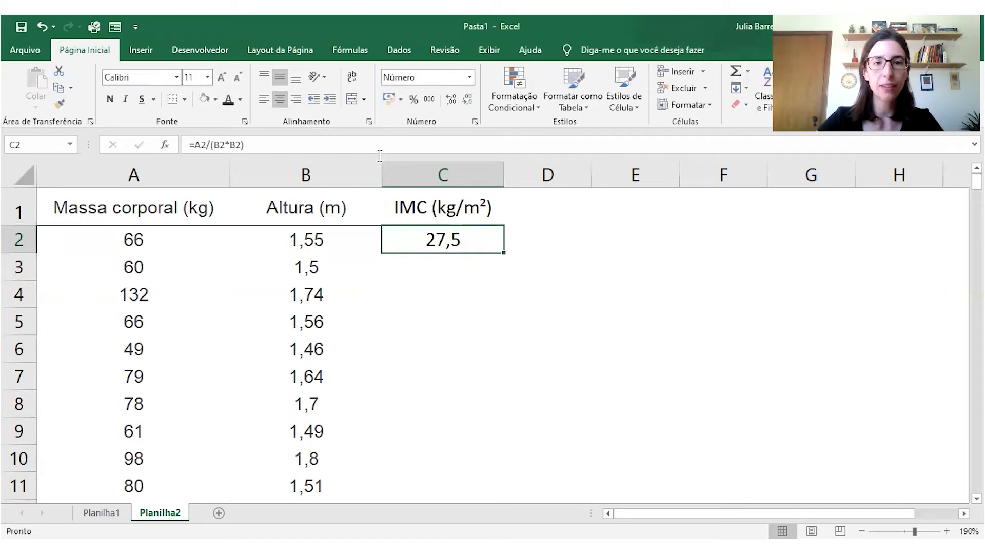
pyautogui.click(415, 170)
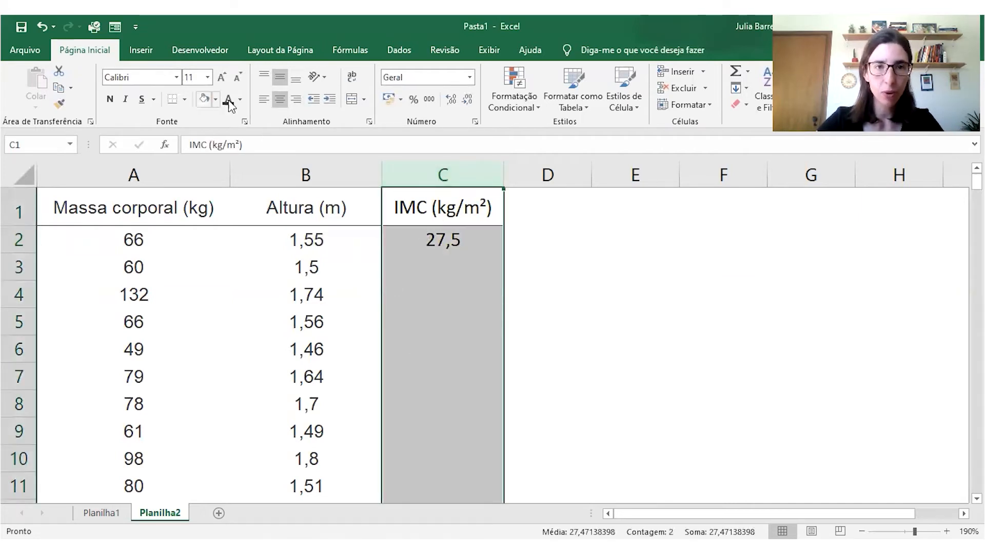
pyautogui.click(599, 324)
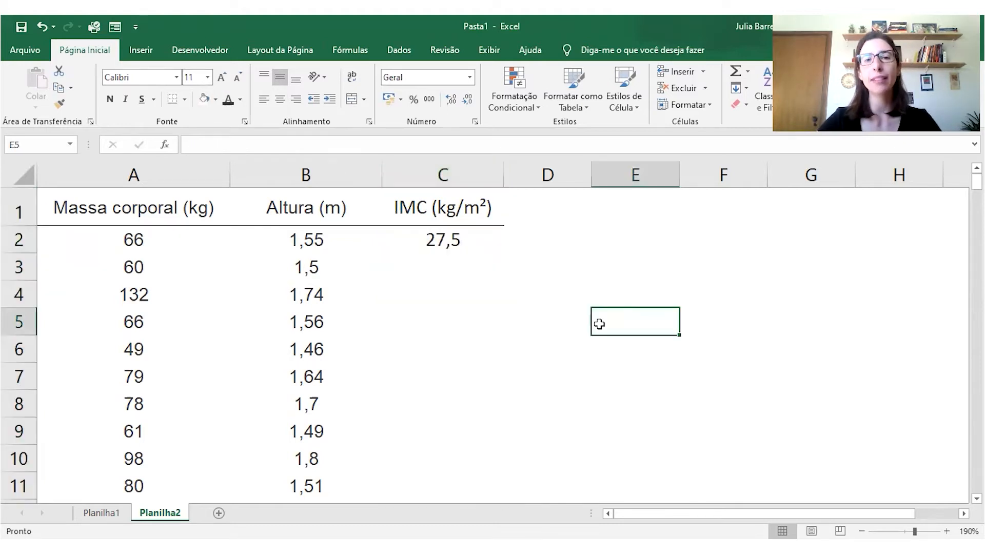
# - Fill the IMC formula from C2 down column C for all data rows and check the filled values
pyautogui.click(489, 241)
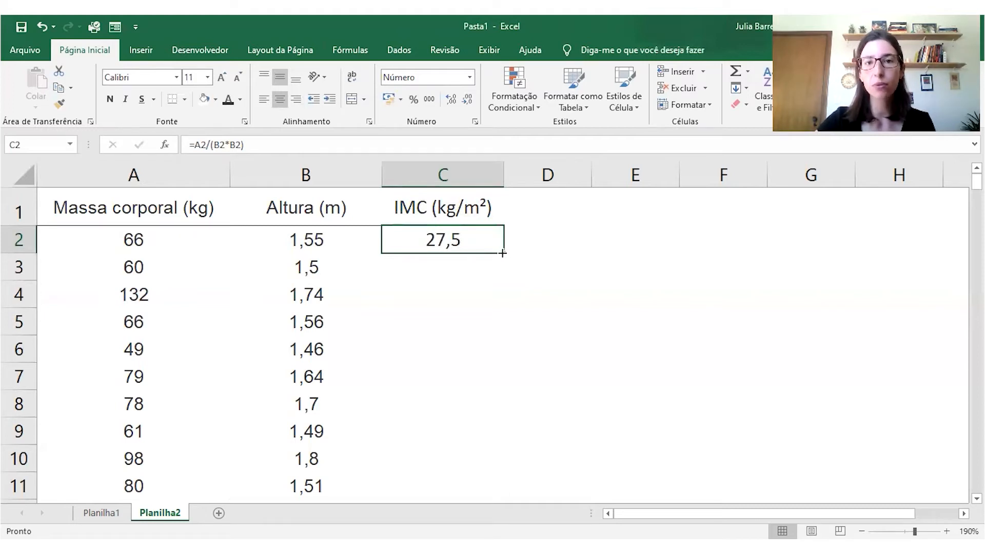
pyautogui.doubleClick(502, 253)
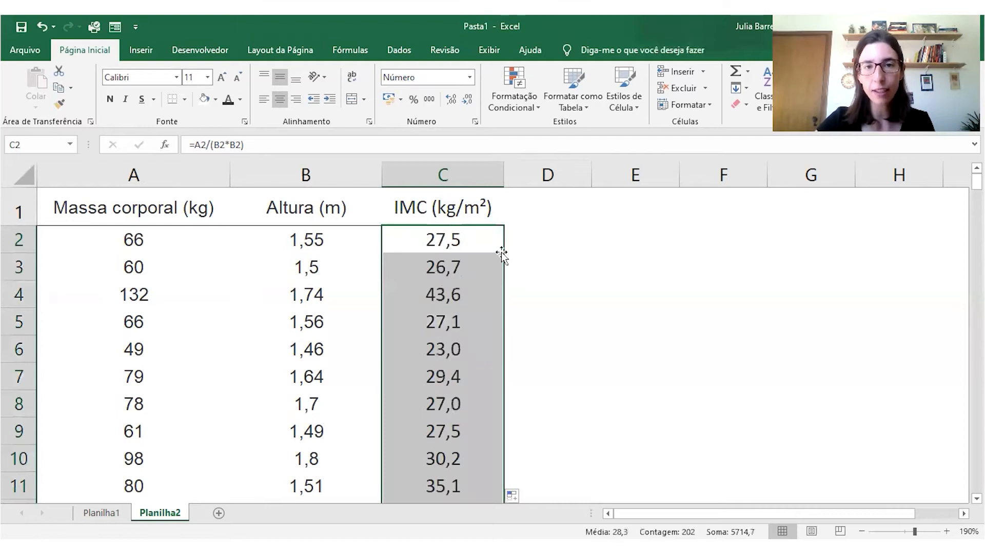
pyautogui.scroll(-9, 470, 242)
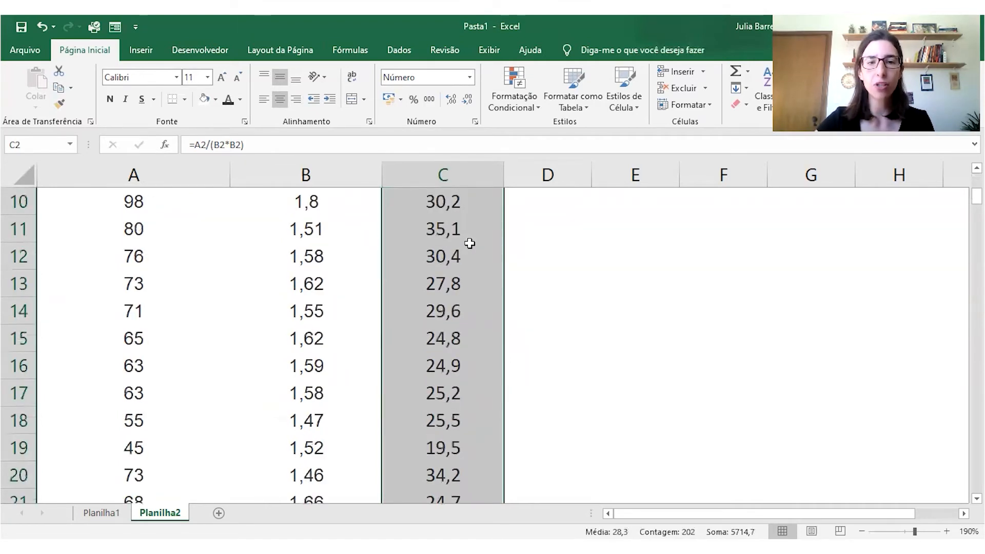
pyautogui.scroll(-15, 470, 243)
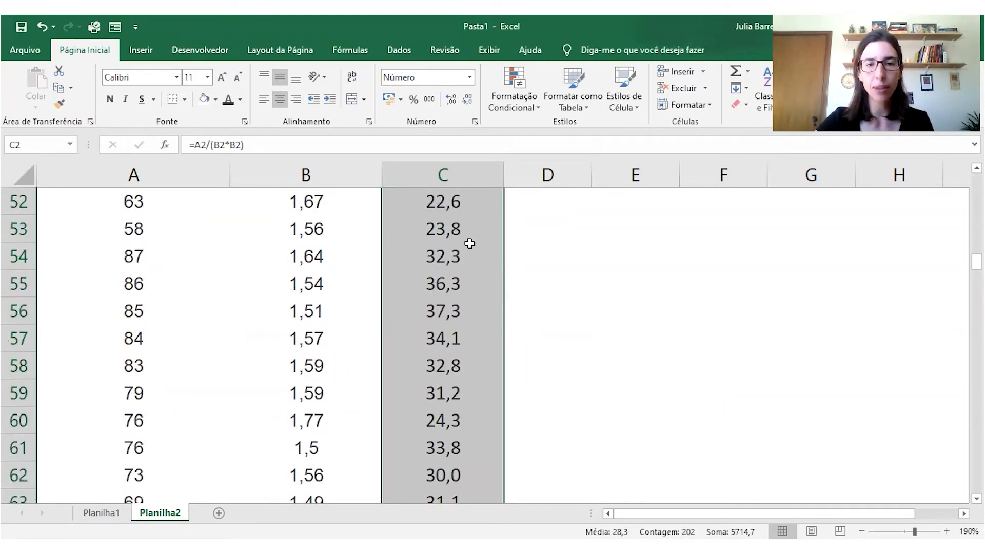
pyautogui.scroll(-2, 470, 243)
pyautogui.scroll(14, 468, 241)
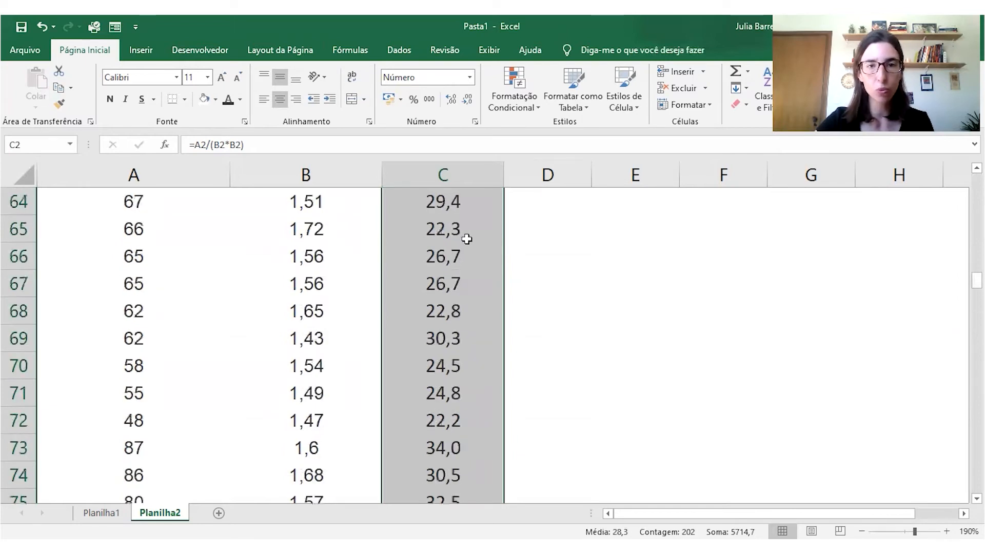
pyautogui.scroll(12, 466, 238)
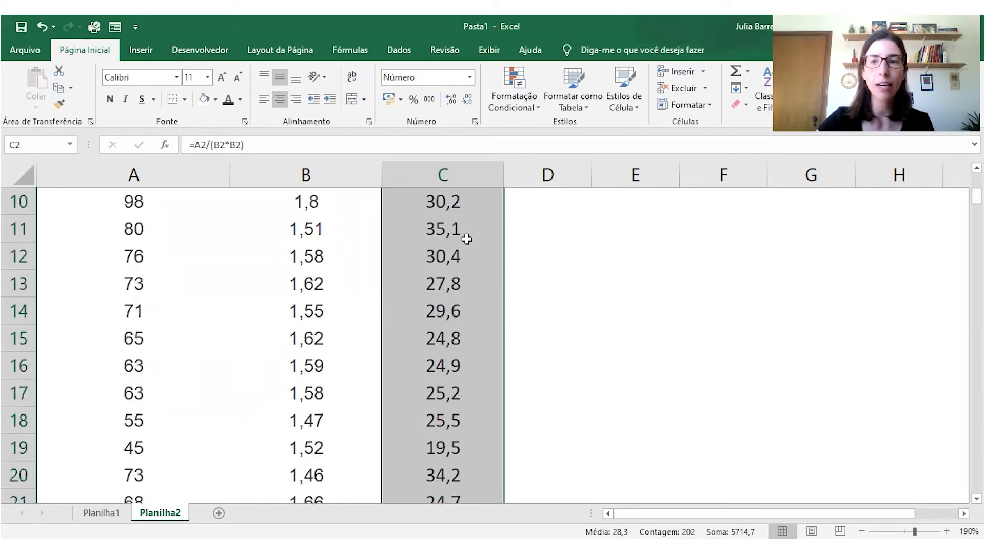
# - Enter the header "Classificação" in cell D1 and widen column D to fit it
pyautogui.click(512, 255)
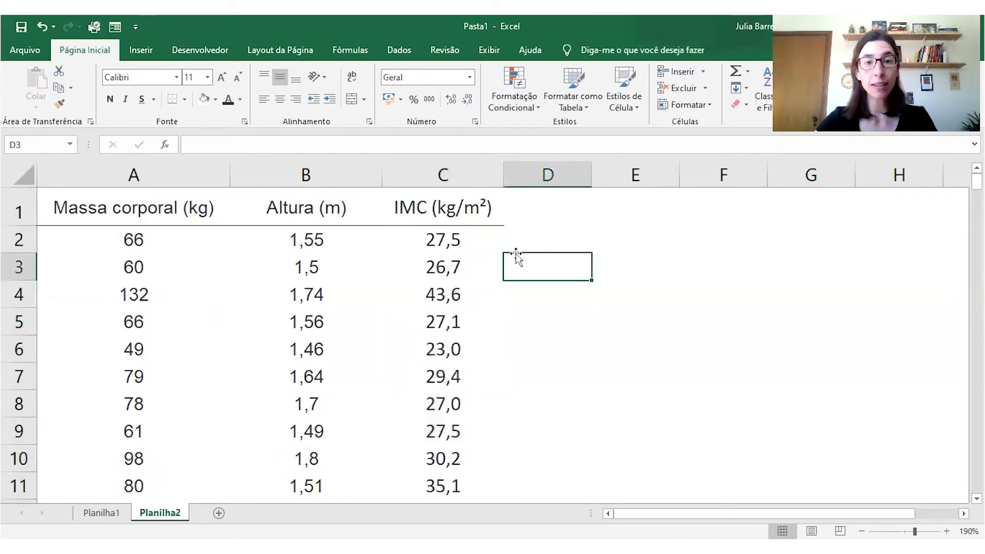
pyautogui.click(537, 230)
pyautogui.moveTo(593, 179); pyautogui.dragTo(604, 191)
pyautogui.click(593, 212)
pyautogui.write('Cla')
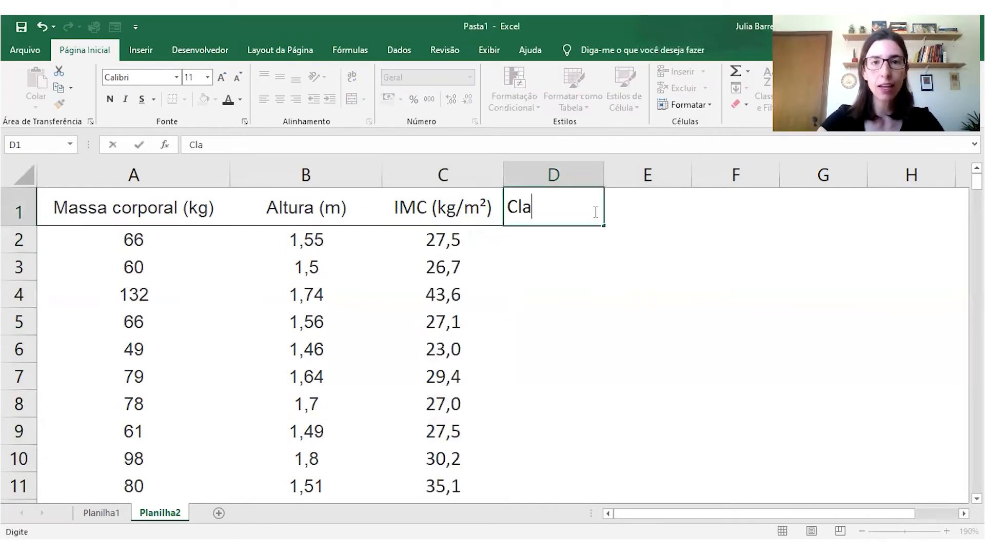
pyautogui.write('ssificação')
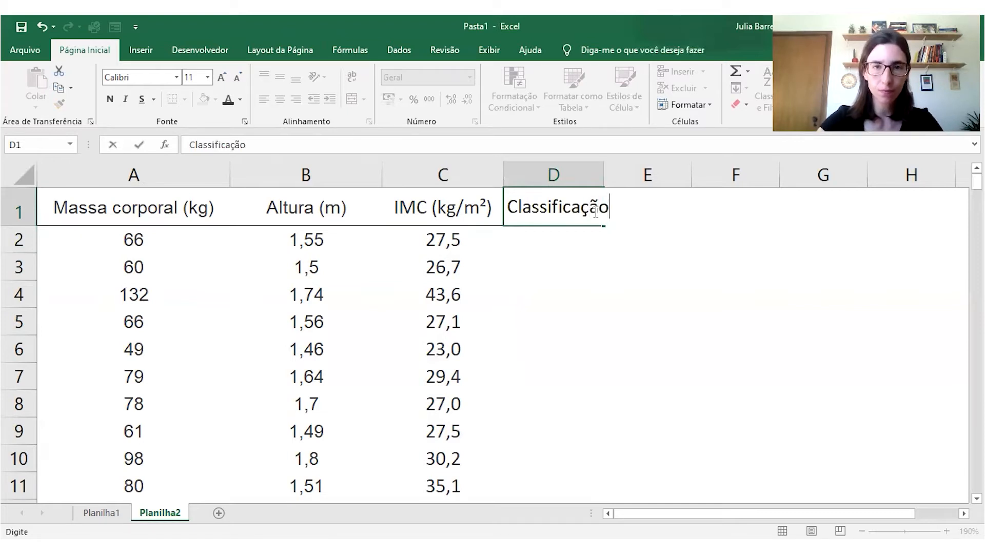
pyautogui.press('Return')
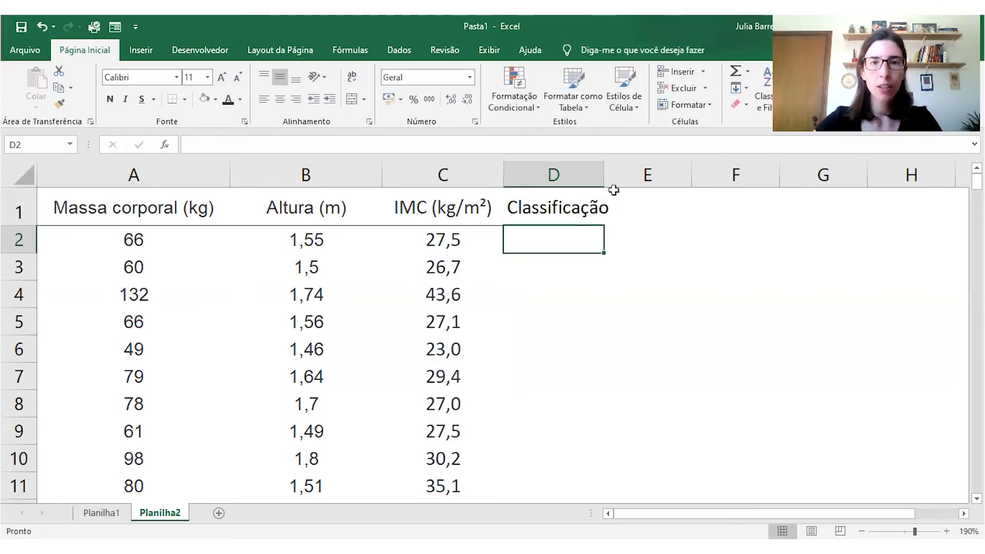
pyautogui.doubleClick(621, 174)
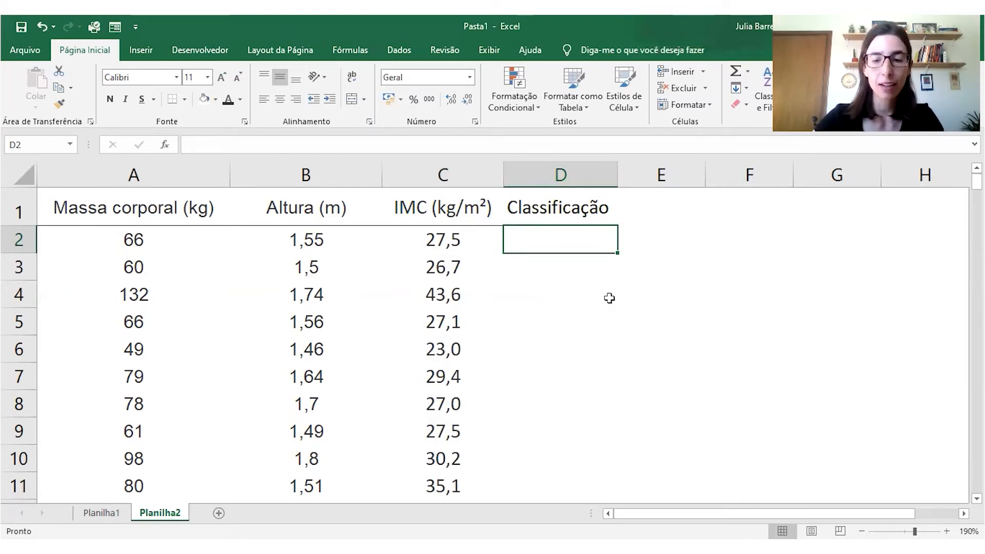
# - Enter the formula =SE(C2<18; "Abaixo do peso") in cell D2 to classify the first person's IMC
pyautogui.write('=')
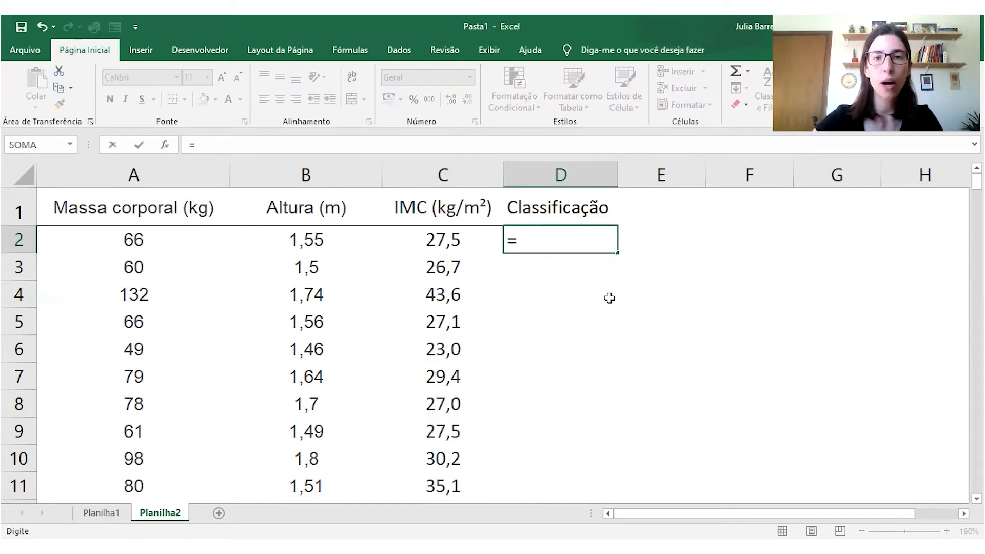
pyautogui.write('se')
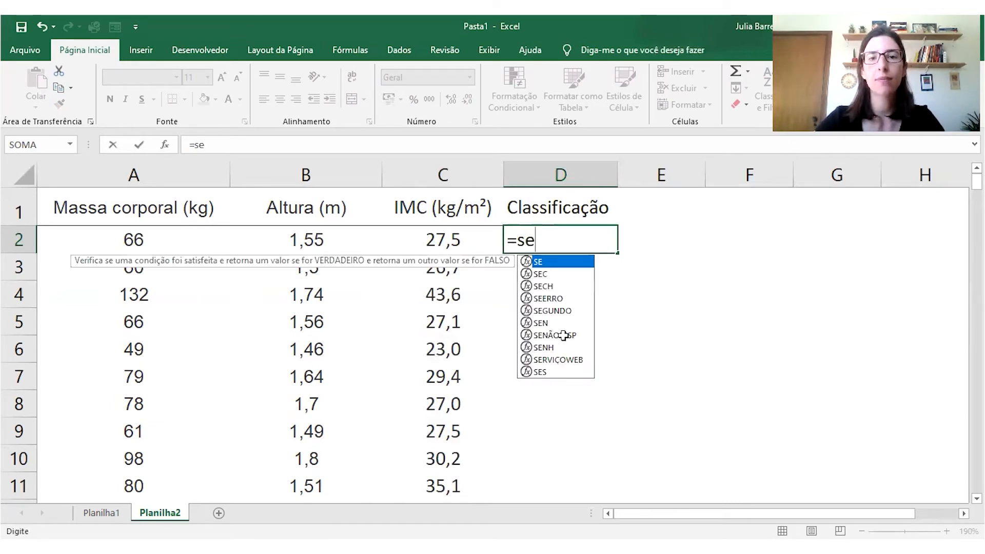
pyautogui.press('Tab')
pyautogui.click(446, 242)
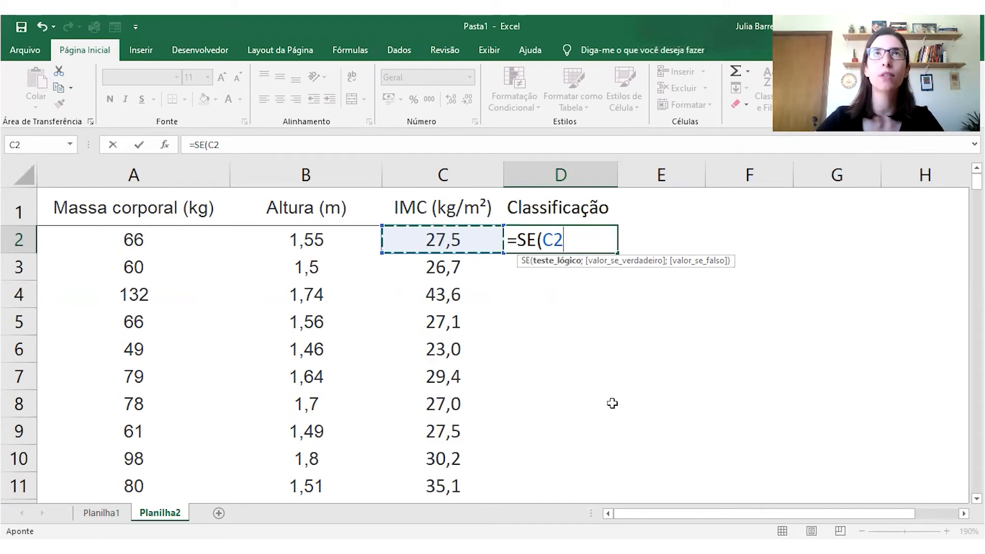
pyautogui.write('<')
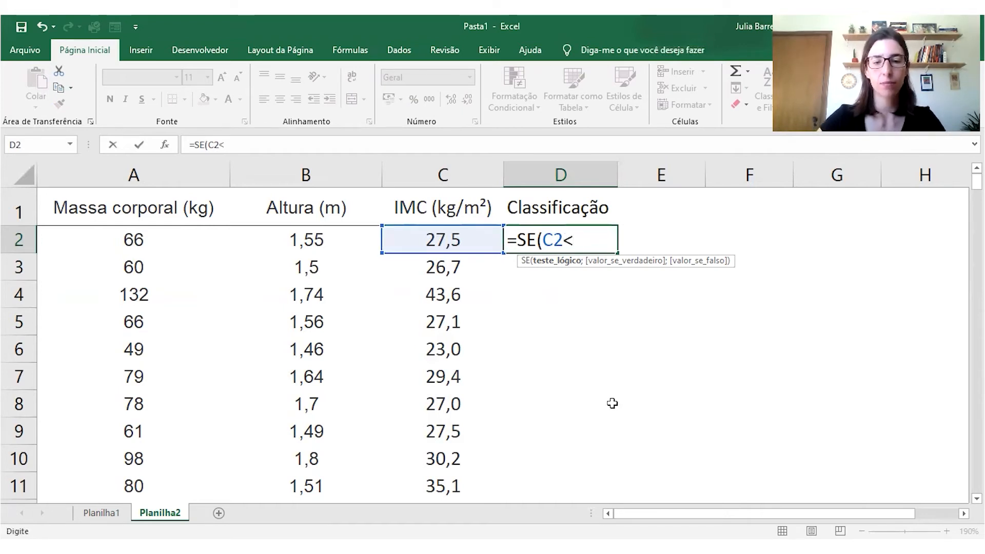
pyautogui.write('18')
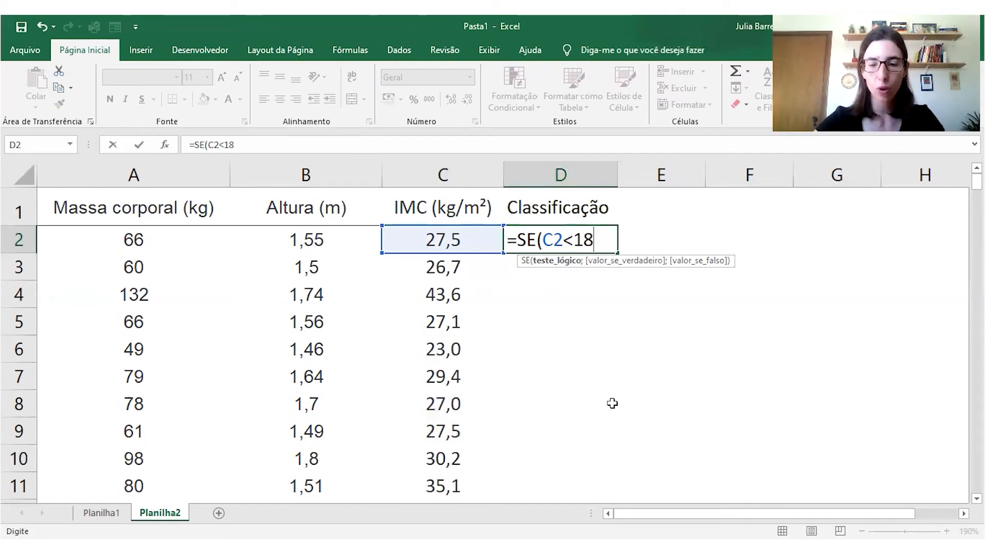
pyautogui.write(';')
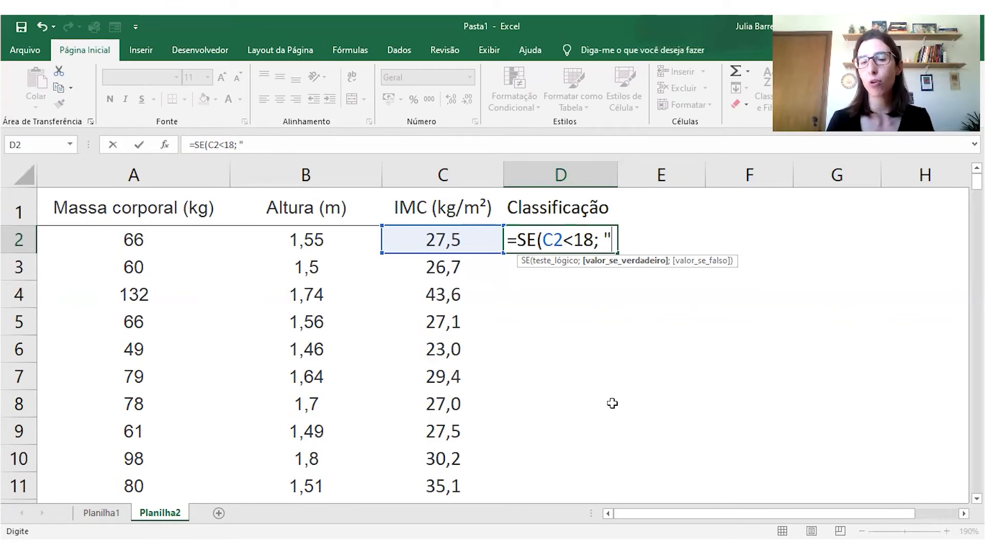
pyautogui.write('Abaixo ')
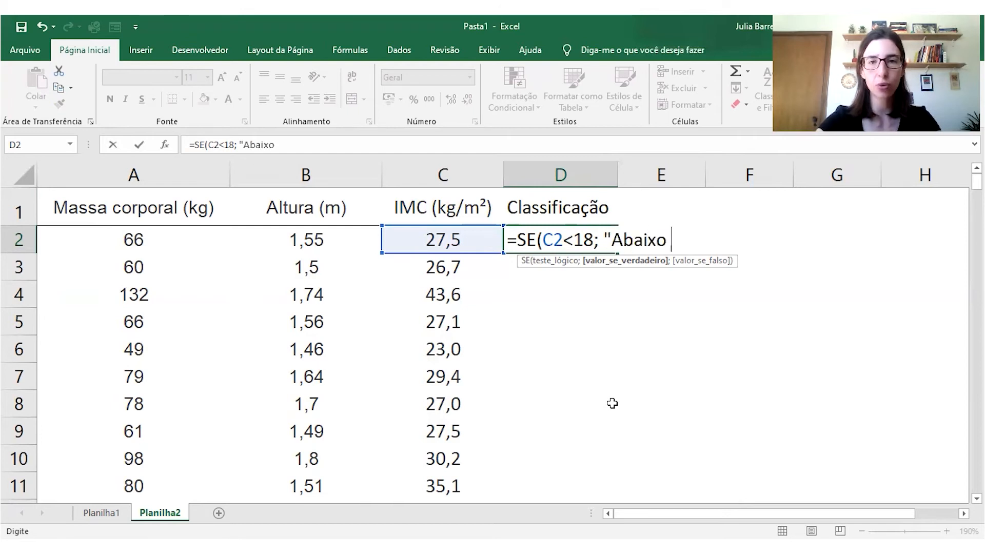
pyautogui.write('do peso')
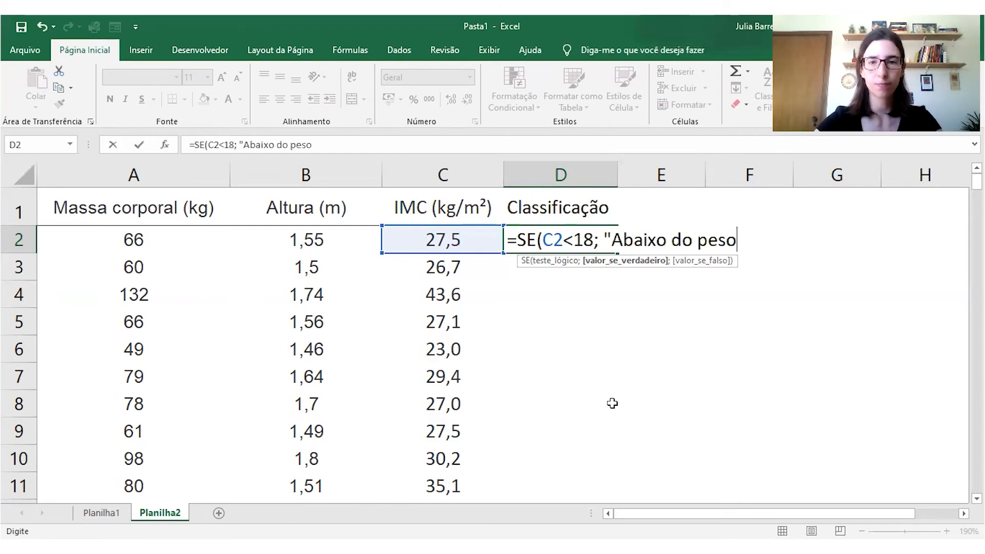
pyautogui.write('"')
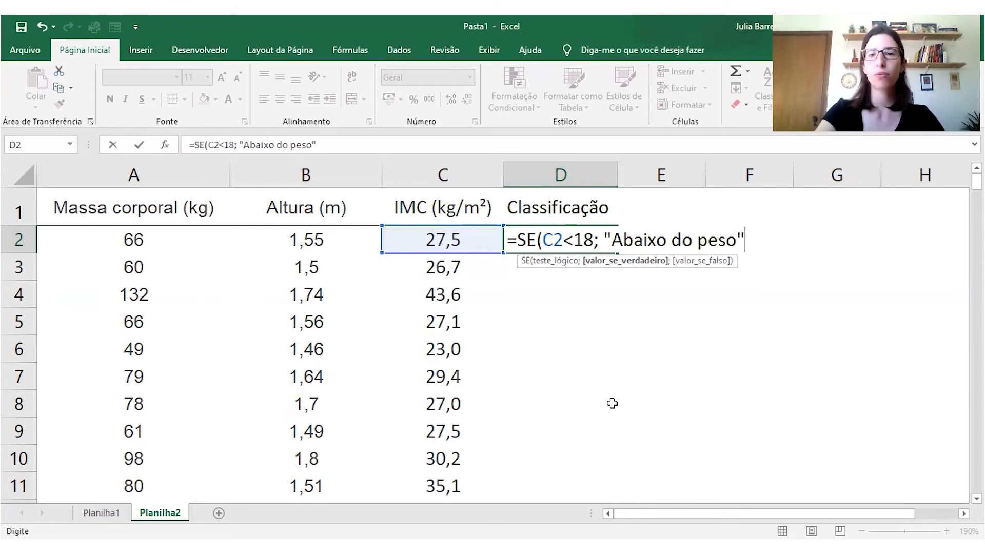
pyautogui.write(')')
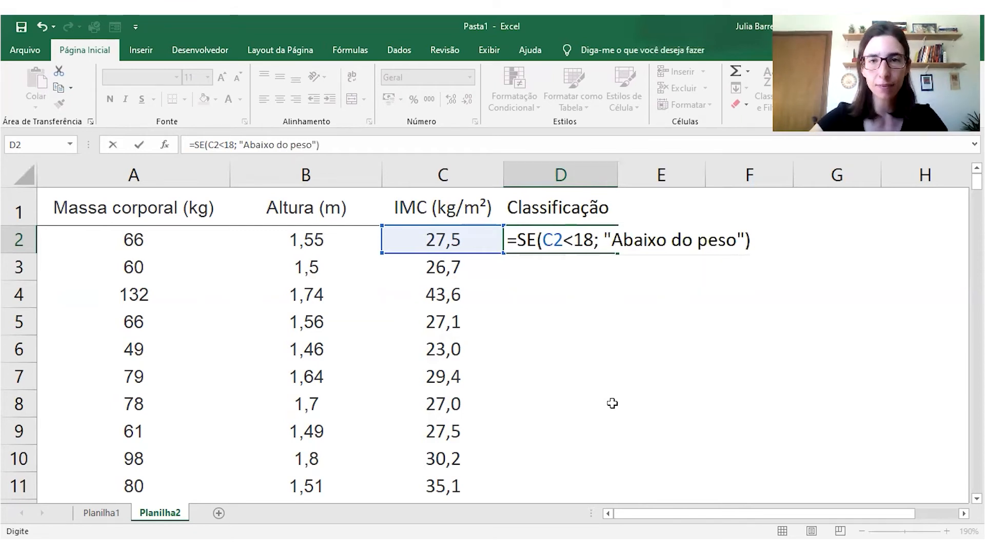
pyautogui.press('Return')
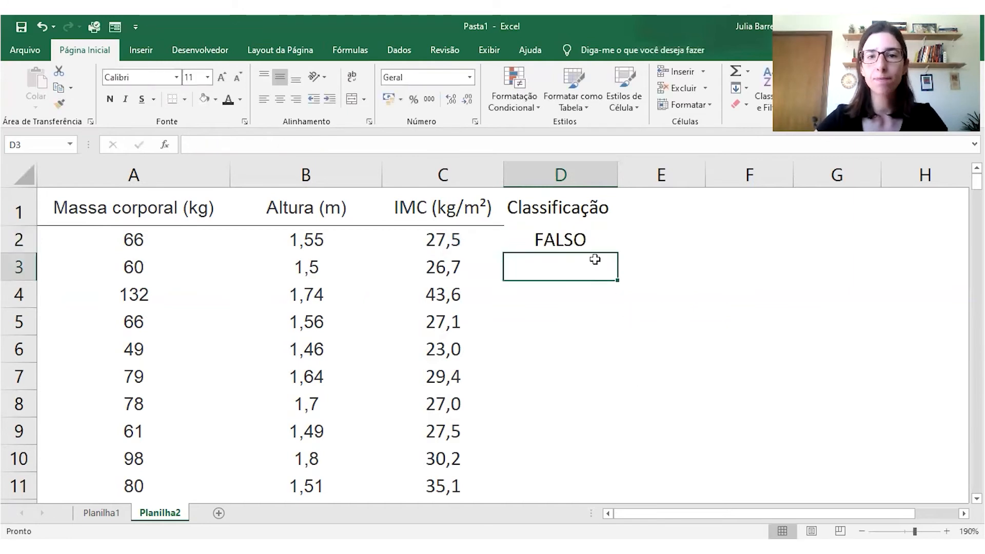
# - Fill the classification formula from D2 down column D for all data rows and check the filled results
pyautogui.click(593, 242)
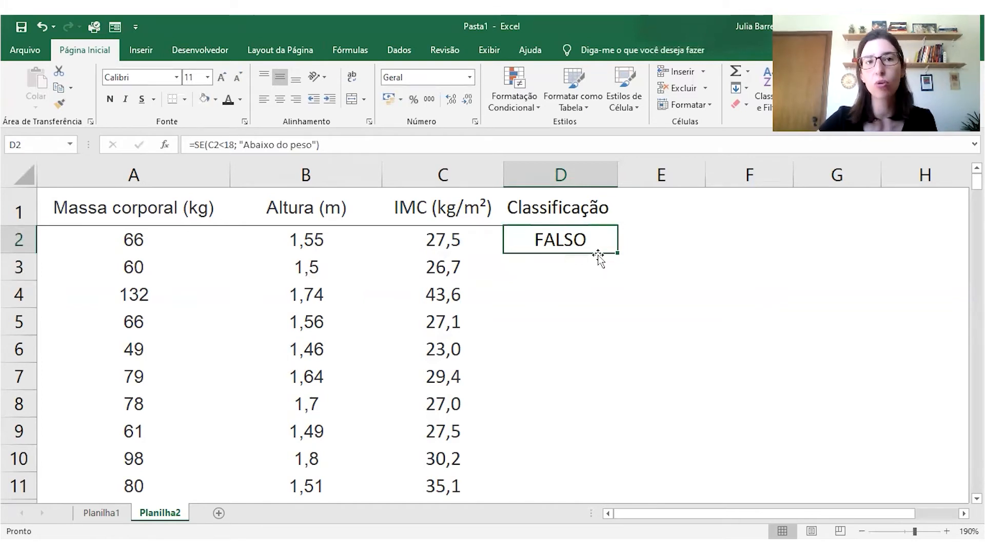
pyautogui.doubleClick(616, 255)
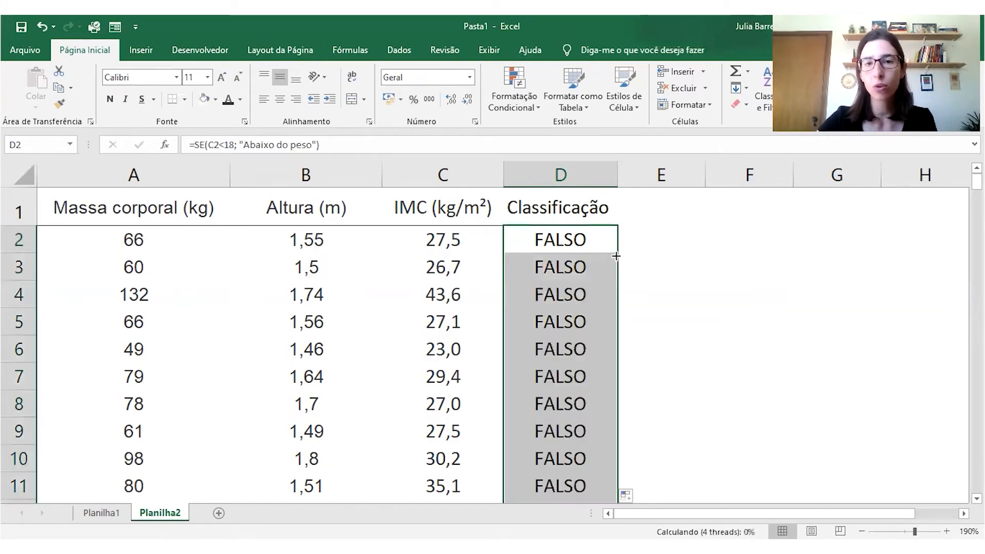
pyautogui.scroll(-4, 618, 310)
pyautogui.scroll(-12, 617, 311)
pyautogui.scroll(-17, 617, 312)
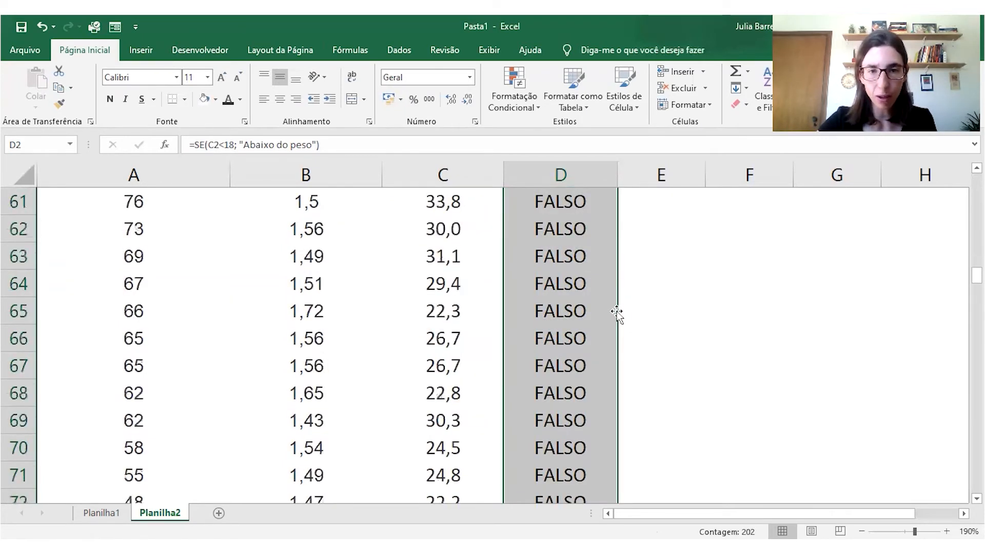
pyautogui.scroll(-14, 618, 313)
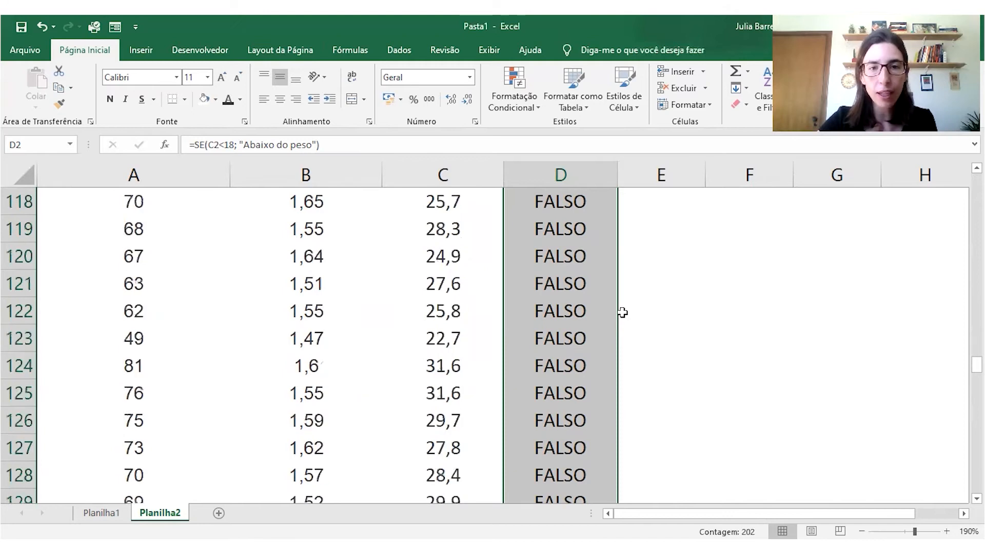
pyautogui.scroll(20, 805, 353)
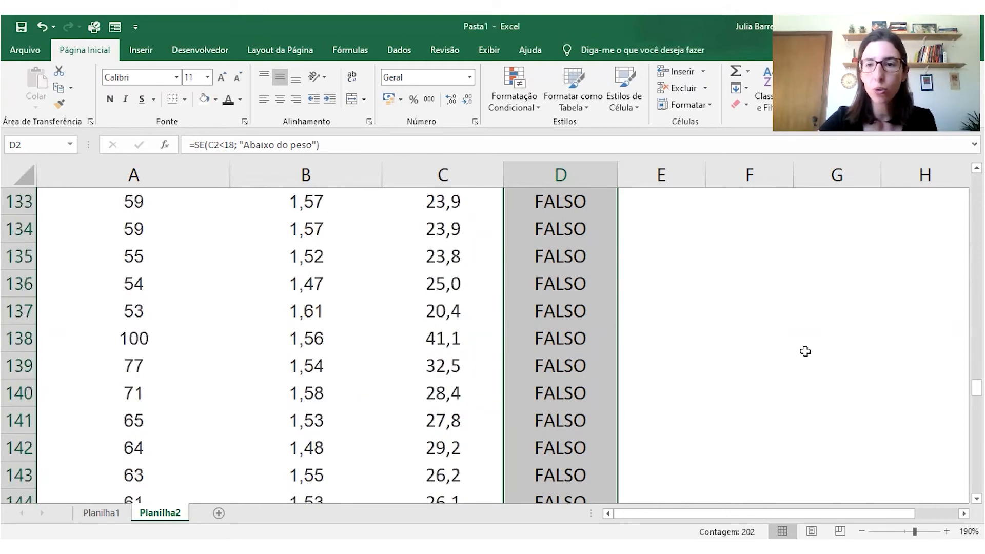
pyautogui.scroll(20, 804, 351)
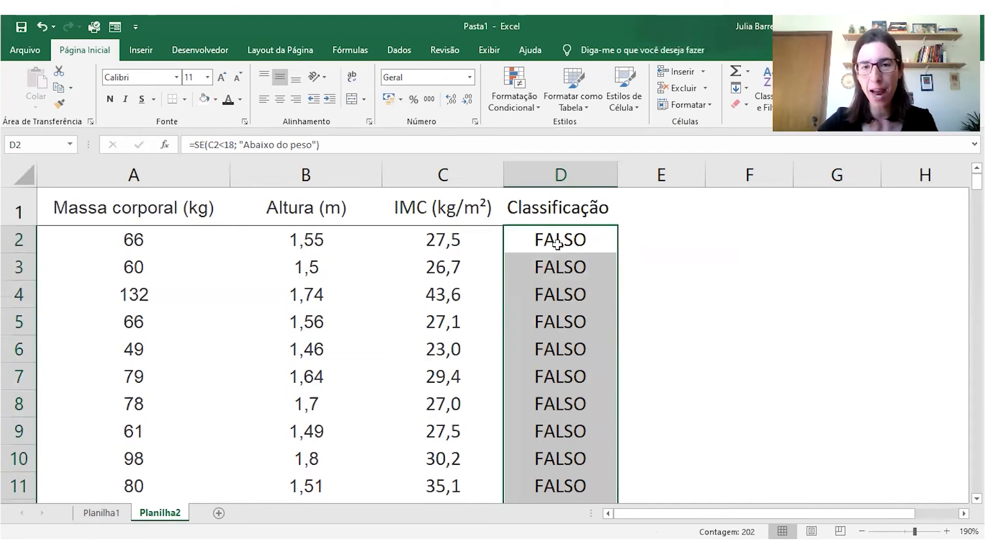
# - Change the IMC threshold in the D2 classification formula to 20
pyautogui.click(573, 244)
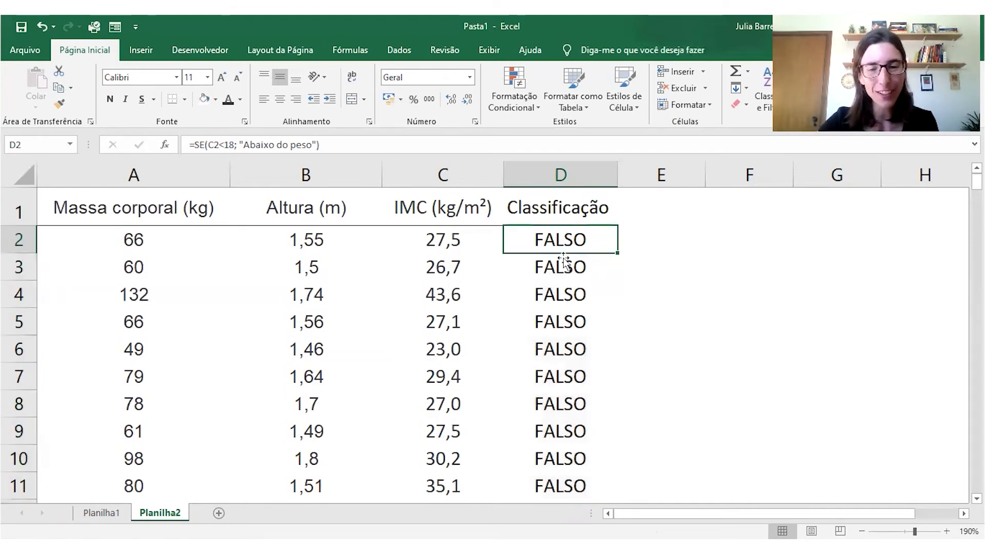
pyautogui.doubleClick(567, 245)
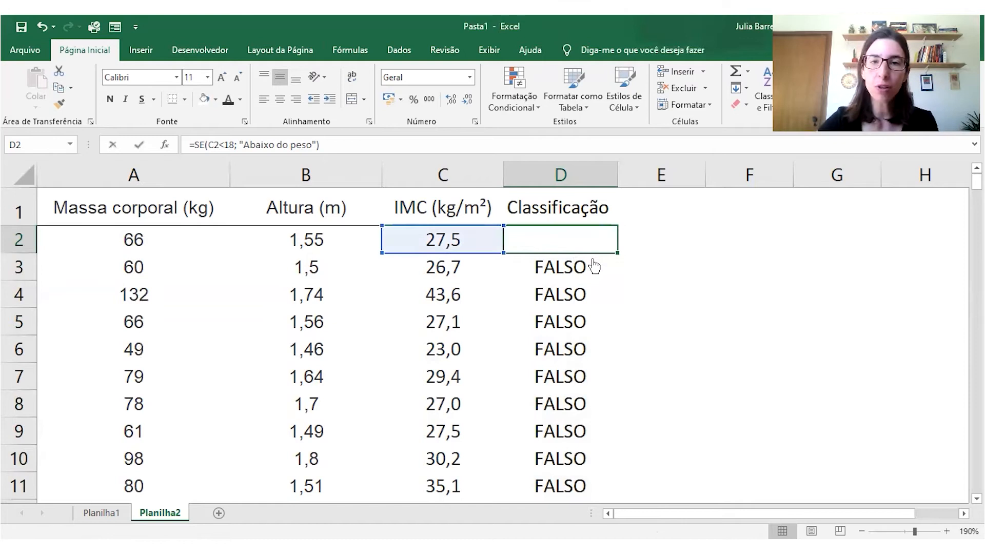
pyautogui.press('BackSpace')
pyautogui.press('BackSpace')
pyautogui.write('20')
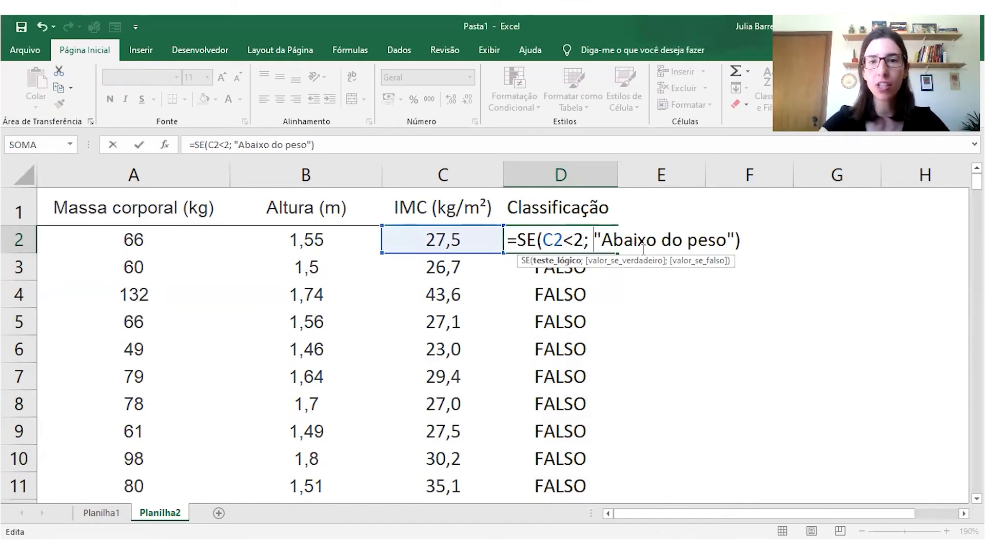
pyautogui.press('Return')
# - Fill the updated formula from D2 down column D and widen the column to fit "Abaixo do peso"
pyautogui.click(595, 243)
pyautogui.doubleClick(616, 252)
pyautogui.scroll(-6, 617, 301)
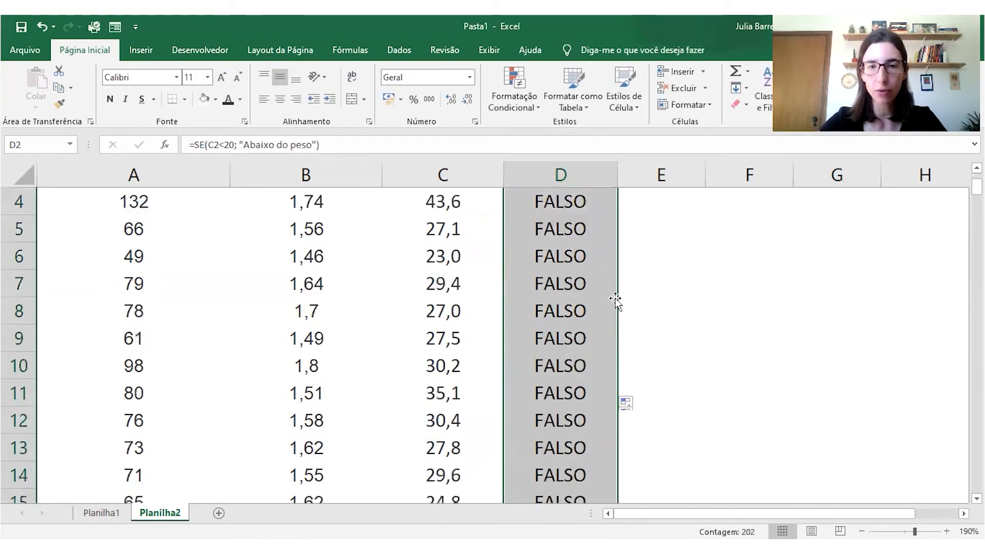
pyautogui.scroll(1, 626, 318)
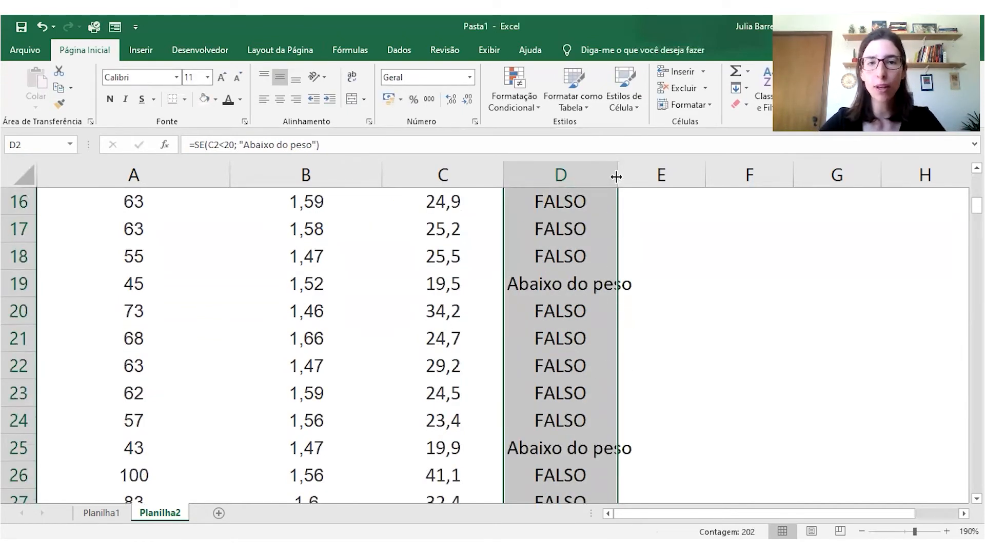
pyautogui.moveTo(618, 175); pyautogui.dragTo(645, 175)
# - Compare the IMC values with their classifications in rows 19 and 25, and review the other rows of column D
pyautogui.click(451, 281)
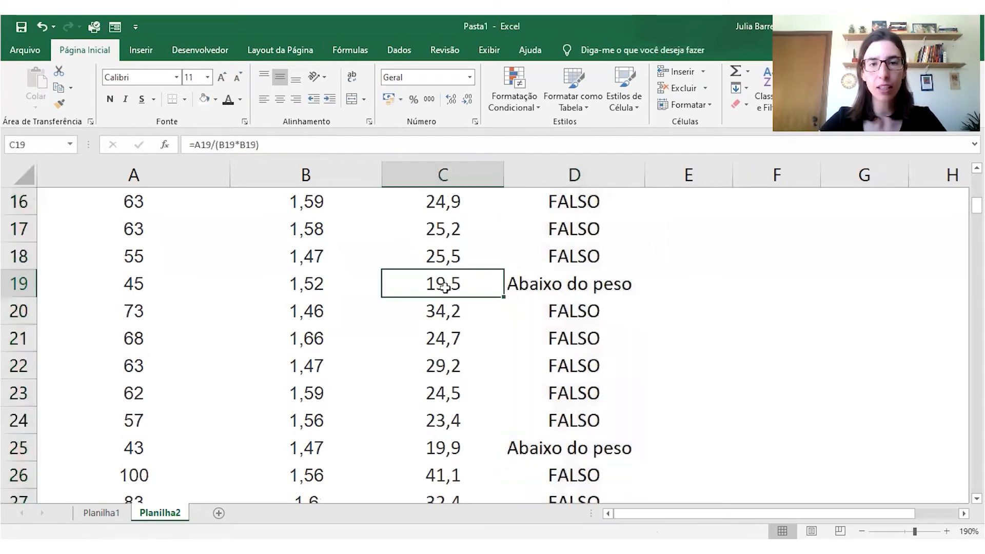
pyautogui.click(550, 285)
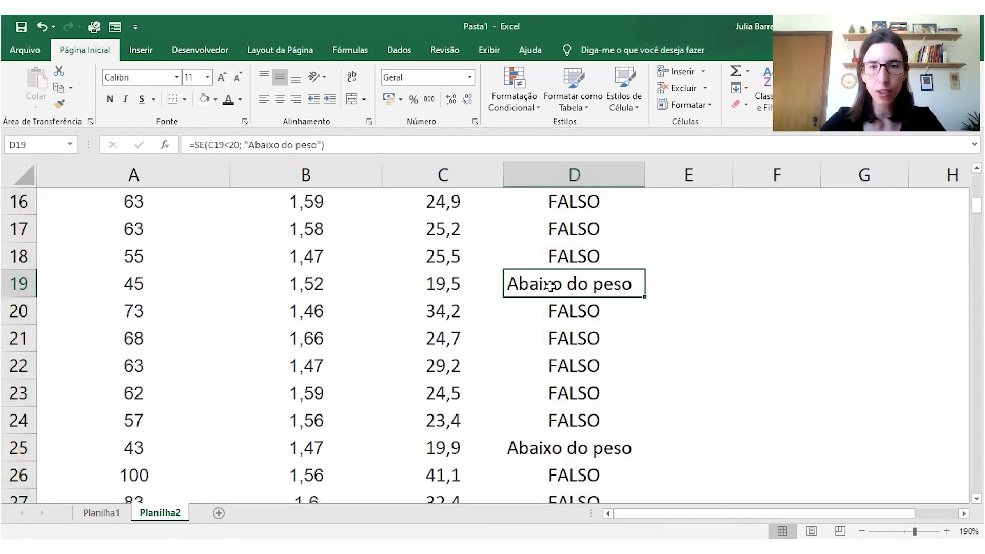
pyautogui.click(452, 456)
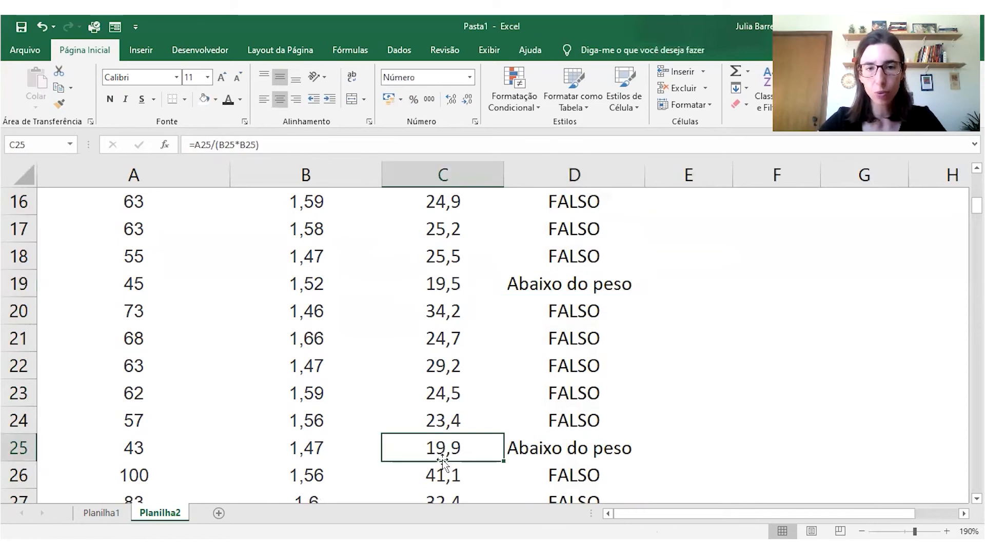
pyautogui.click(530, 447)
pyautogui.scroll(-5, 549, 446)
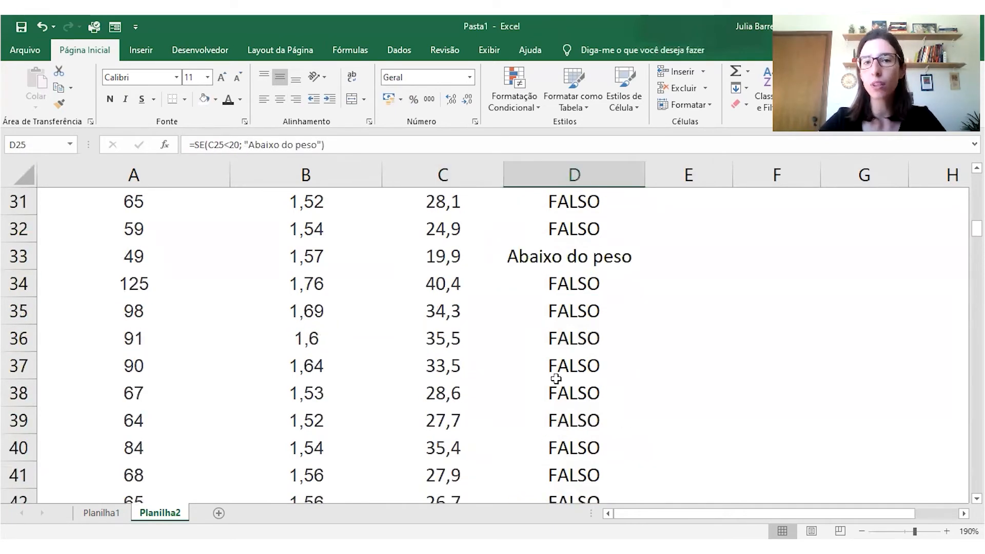
pyautogui.scroll(7, 555, 374)
pyautogui.scroll(3, 556, 365)
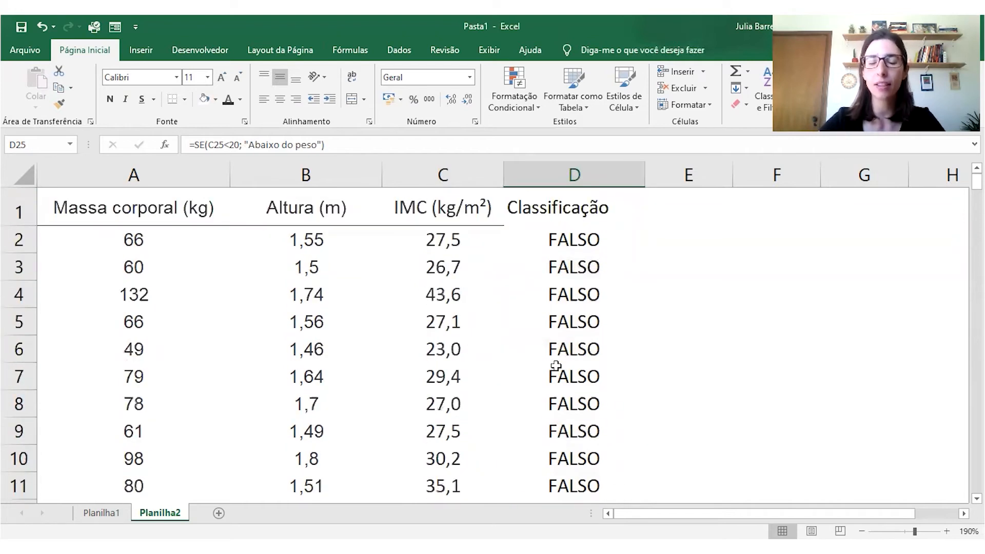
pyautogui.scroll(-4, 556, 365)
pyautogui.scroll(4, 557, 354)
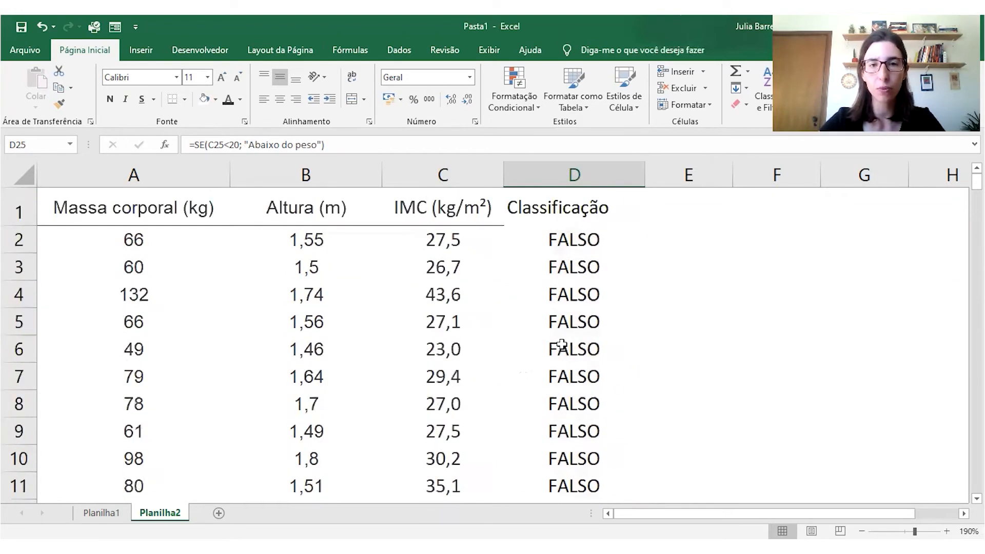
# - Add "Peso normal" as the value-if-false argument of the SE formula in D2
pyautogui.click(561, 236)
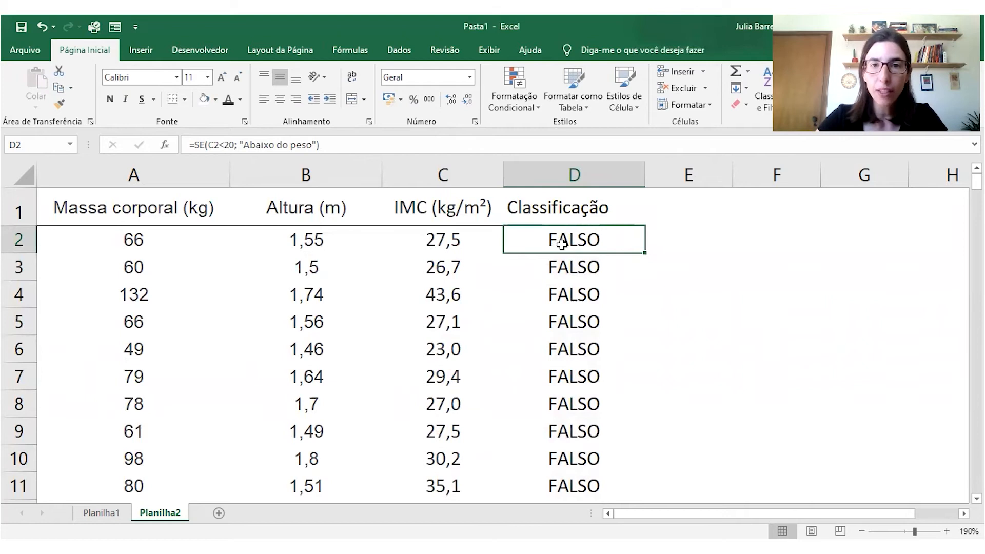
pyautogui.doubleClick(562, 239)
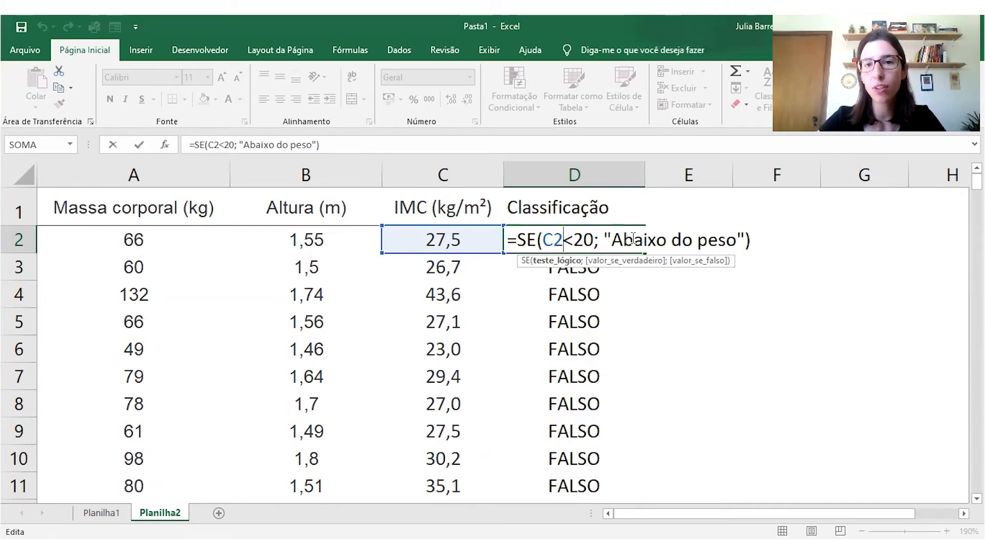
pyautogui.click(746, 239)
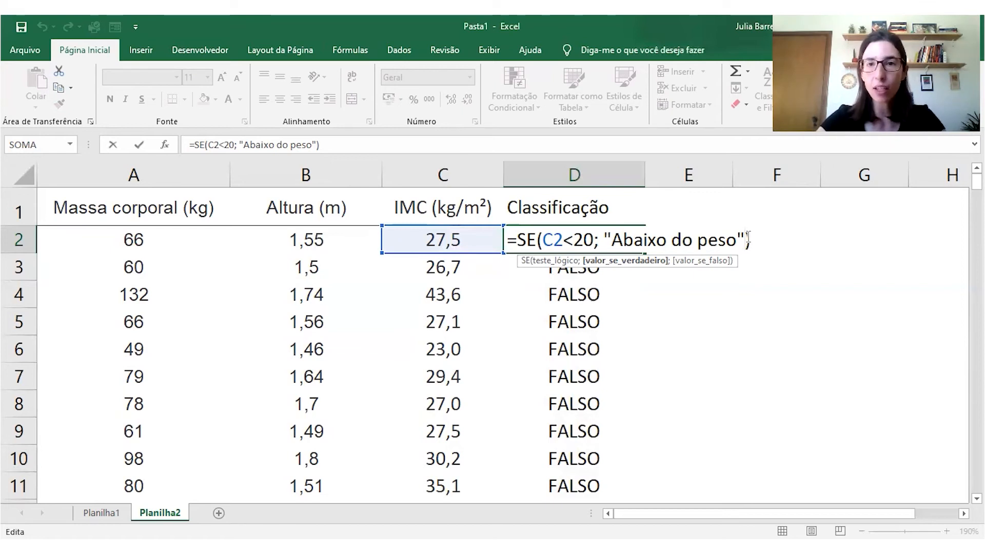
pyautogui.write(';')
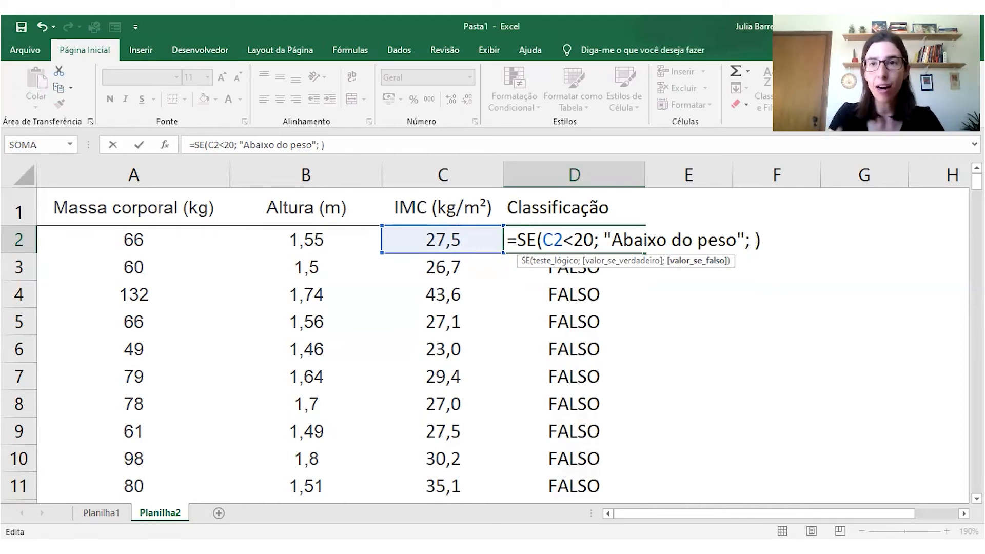
pyautogui.write(' "')
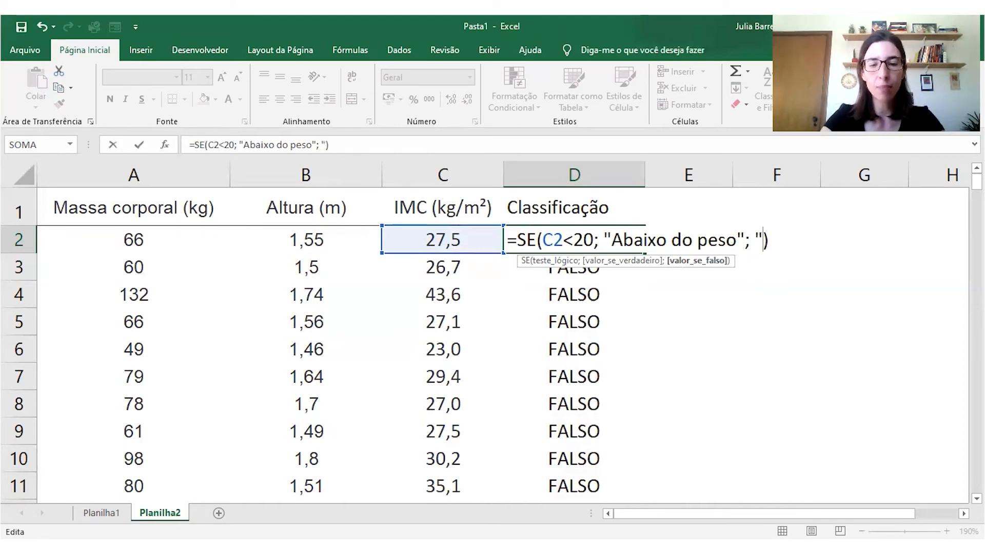
pyautogui.write('Peso normal"')
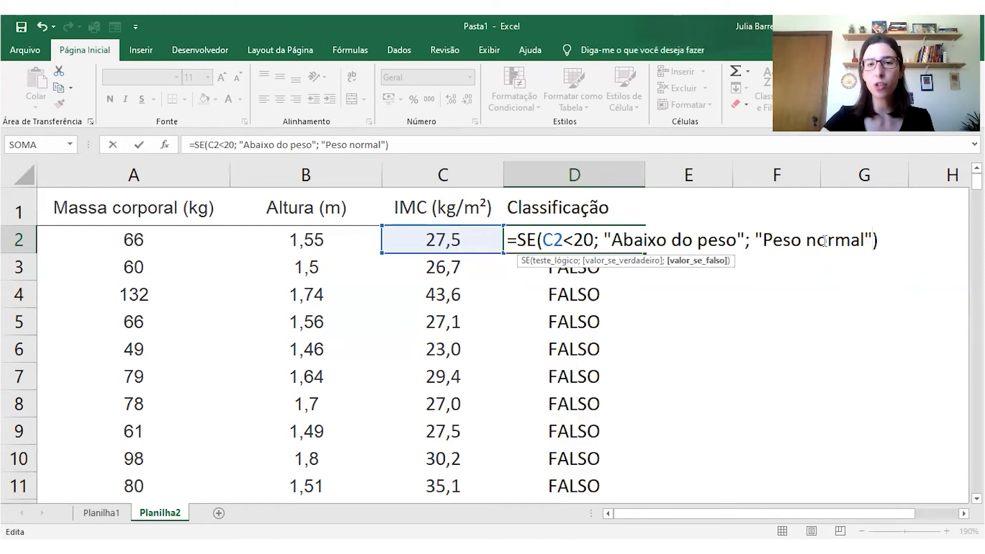
pyautogui.press('Return')
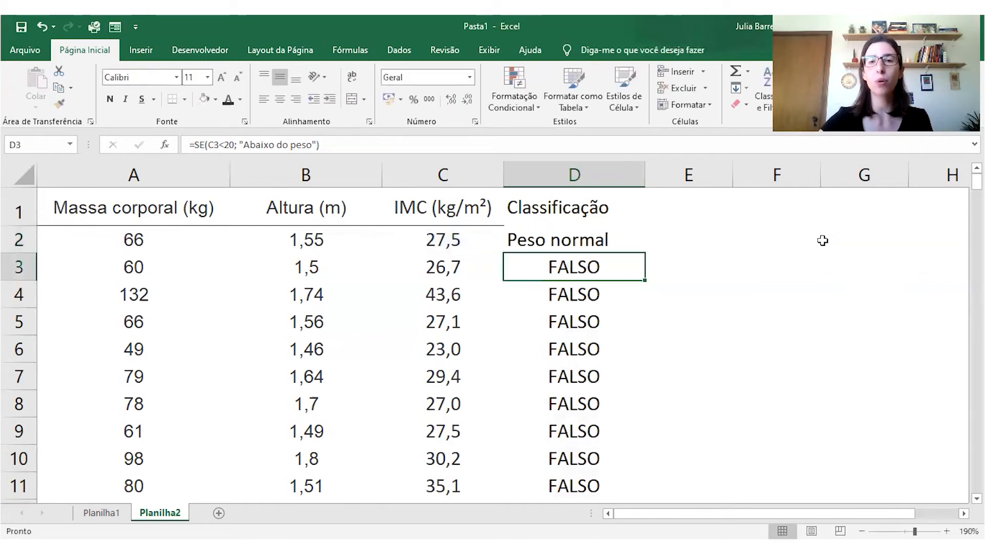
# - Fill the updated SE formula from D2 down column D and center the contents of the whole column
pyautogui.click(639, 244)
pyautogui.doubleClick(644, 253)
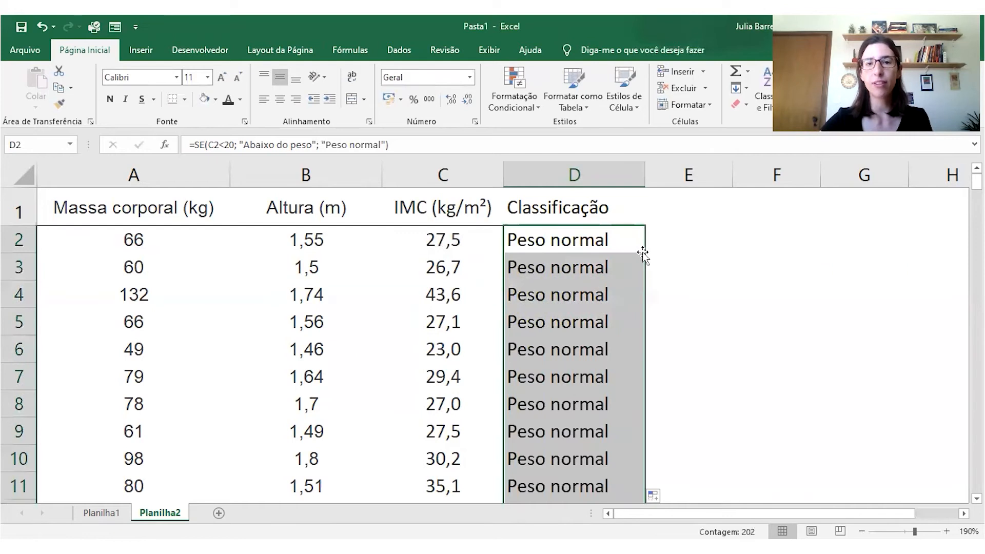
pyautogui.click(611, 172)
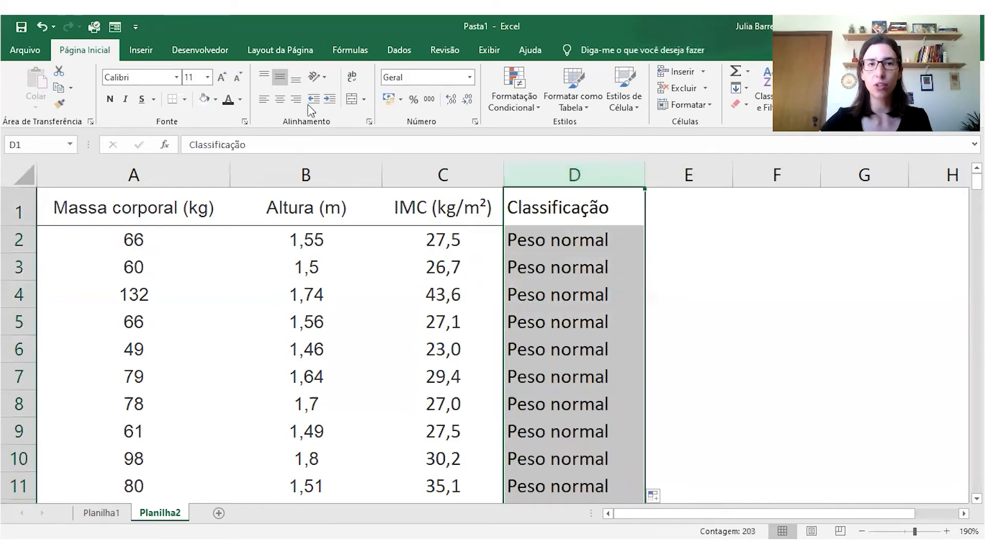
pyautogui.click(280, 99)
pyautogui.scroll(-5, 566, 318)
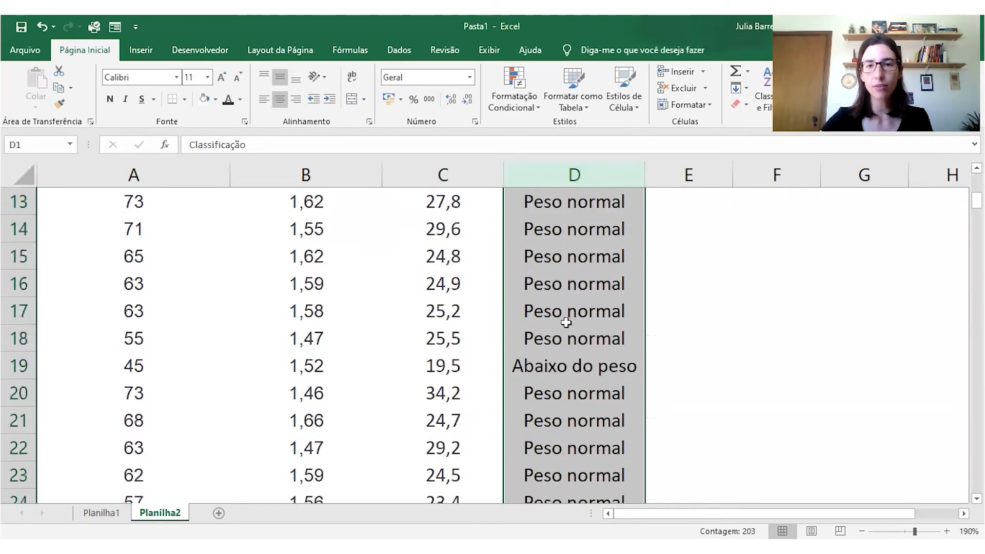
pyautogui.scroll(5, 557, 332)
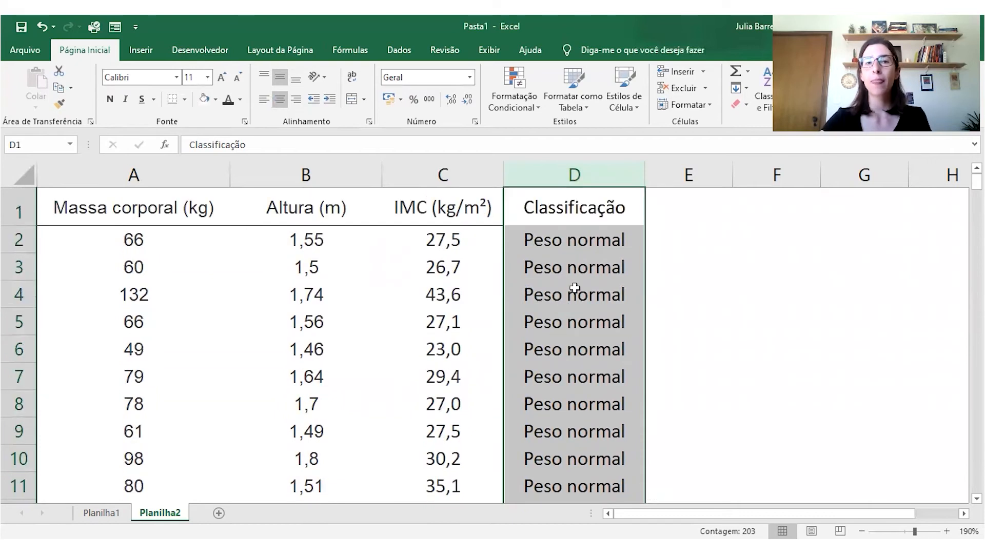
# - Change the IMC threshold for "Abaixo do peso" in the D2 formula to 18
pyautogui.click(592, 245)
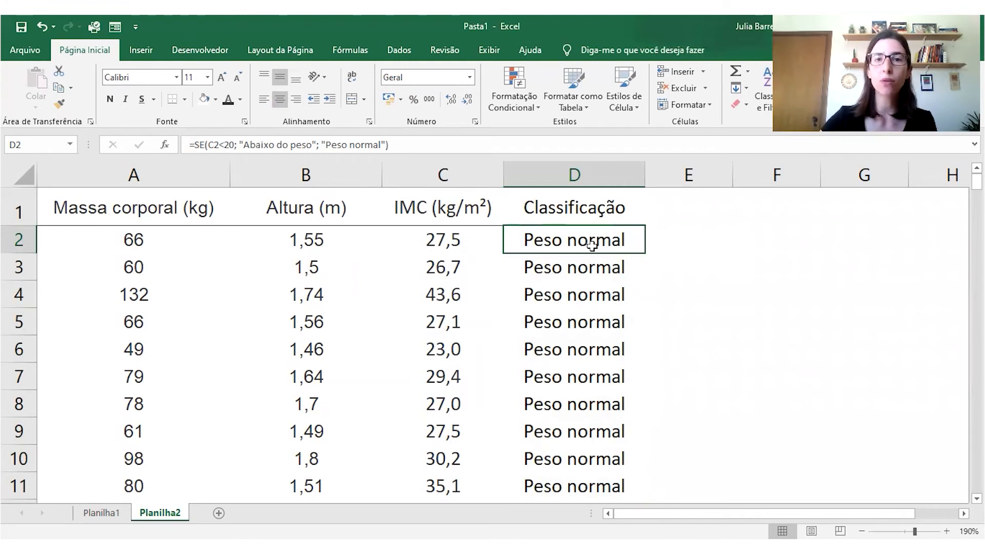
pyautogui.doubleClick(604, 251)
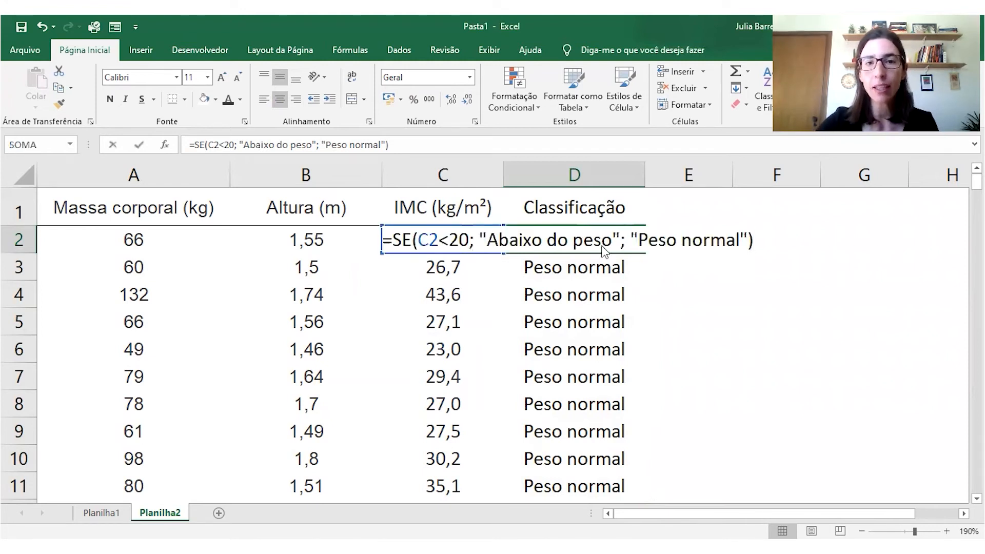
pyautogui.moveTo(449, 240); pyautogui.dragTo(468, 242)
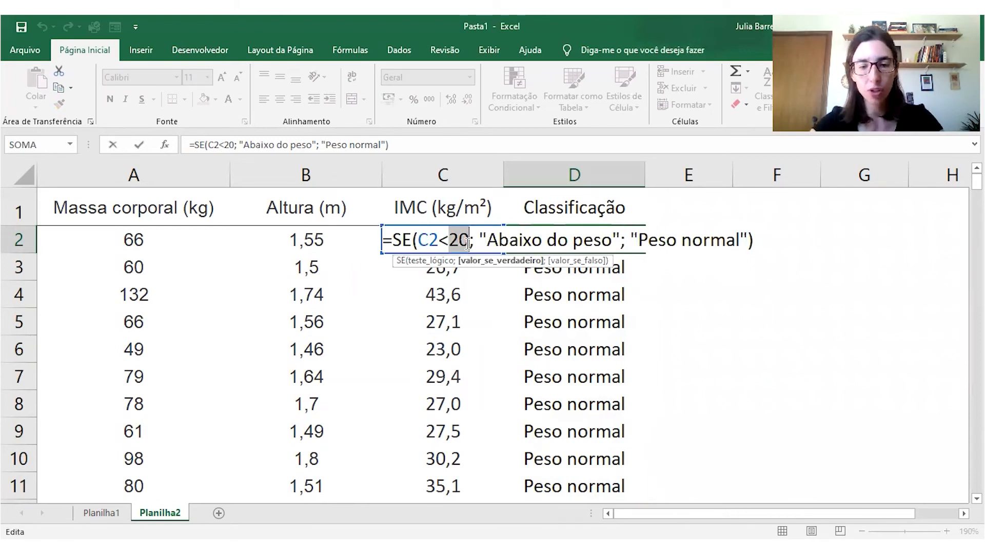
pyautogui.write('18')
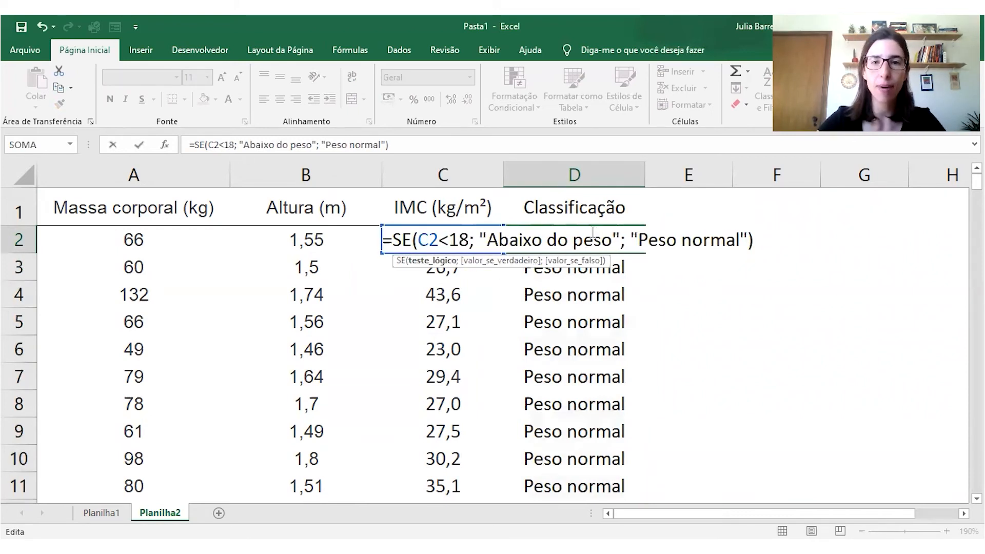
# - Nest a second SE in D2's value-if-false argument, testing C2<25 with "Peso normal" as its value if true
pyautogui.click(632, 241)
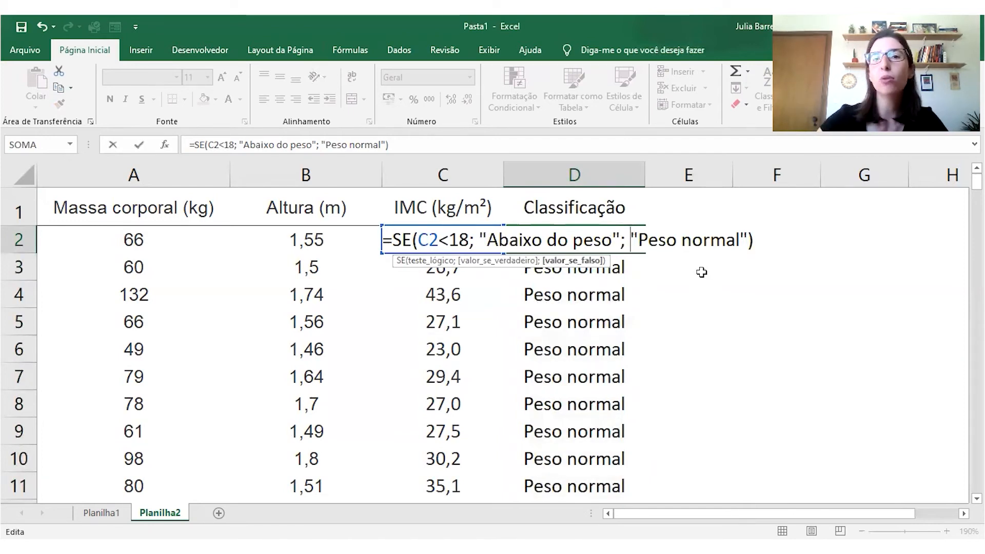
pyautogui.write('s')
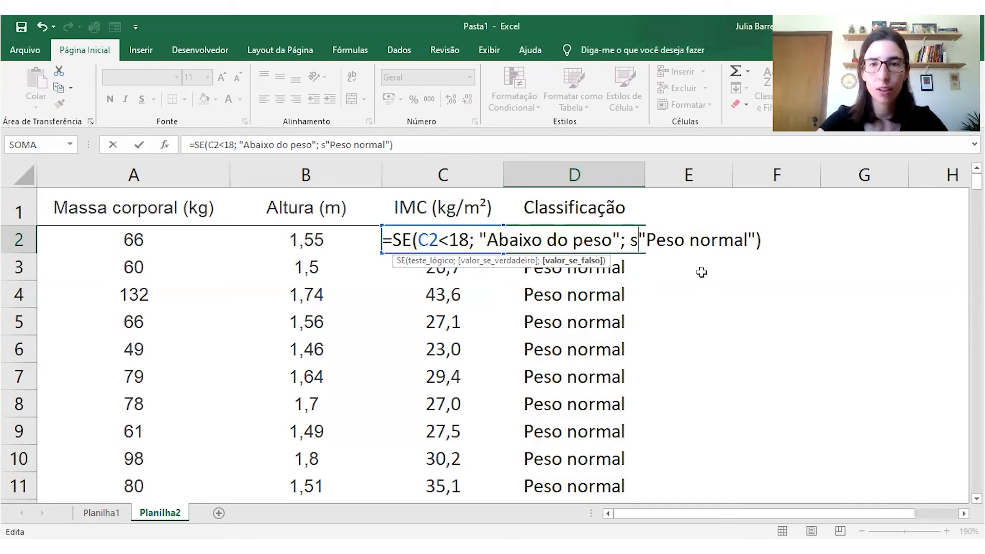
pyautogui.write('e')
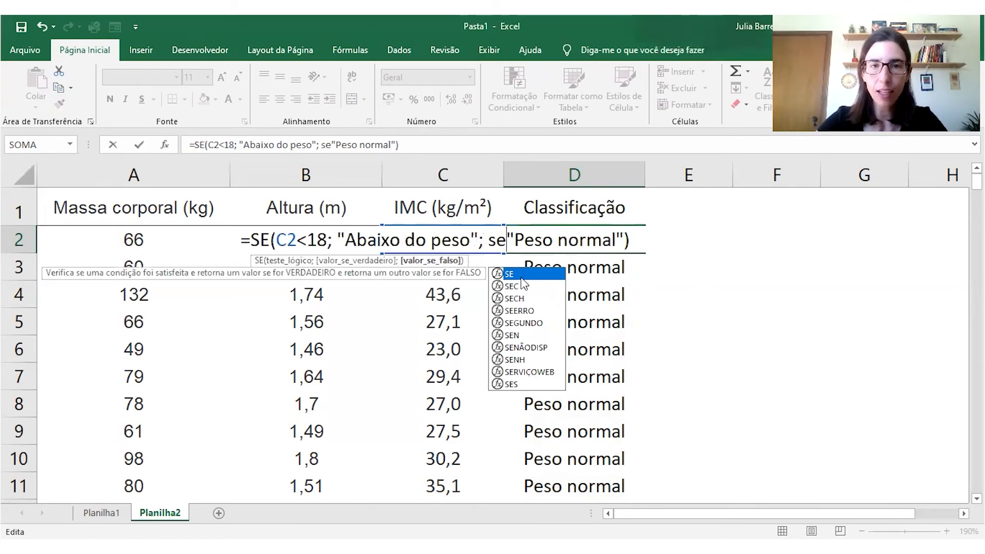
pyautogui.doubleClick(517, 276)
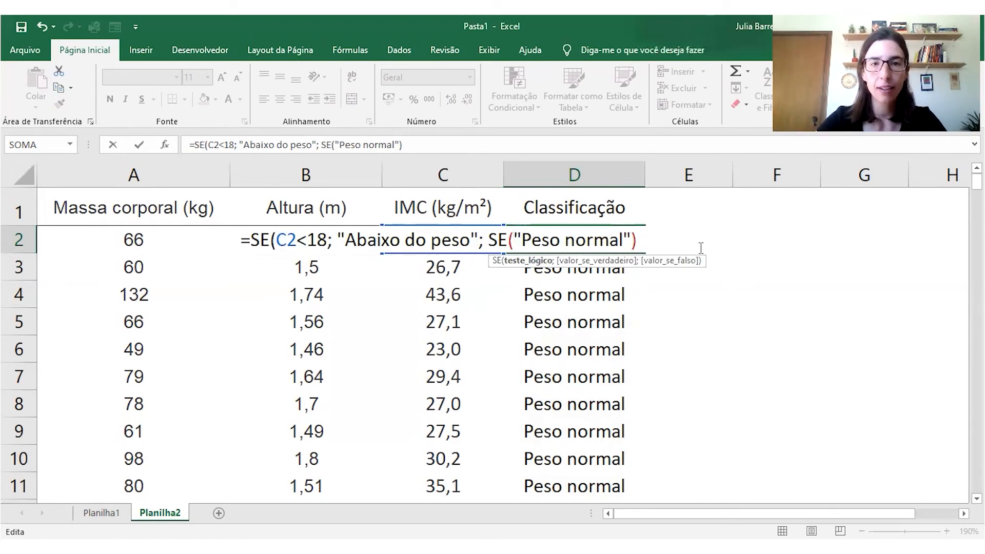
pyautogui.write('C')
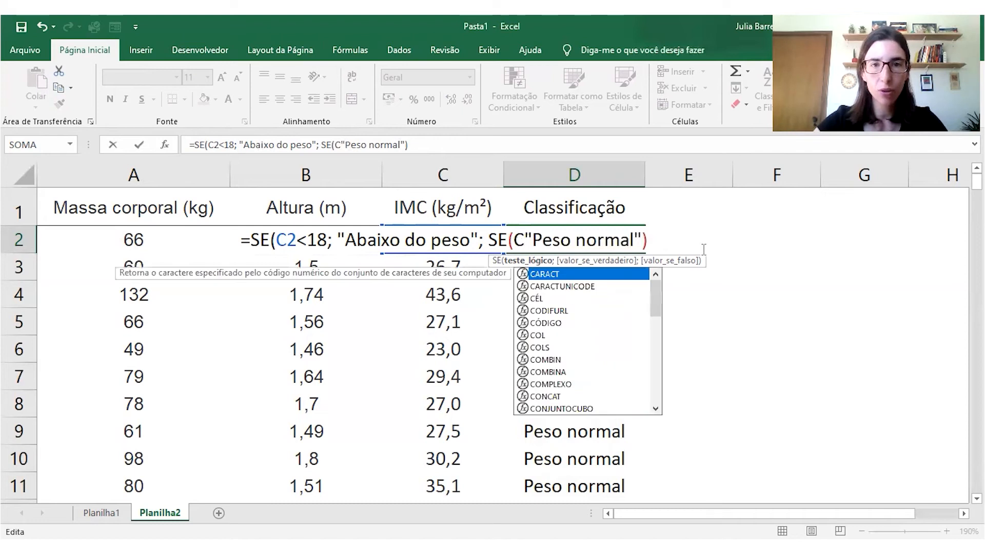
pyautogui.write('2<')
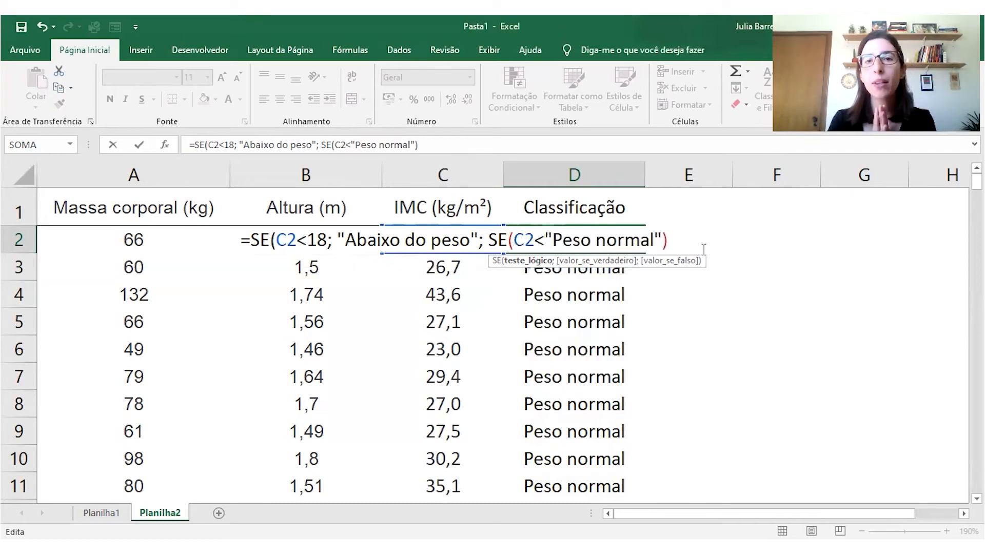
pyautogui.write('25')
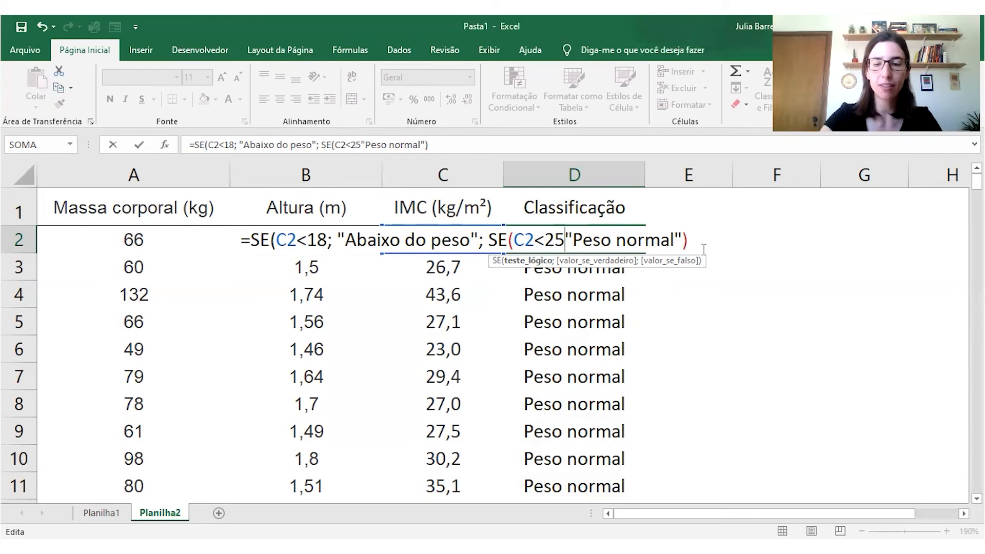
pyautogui.write(';')
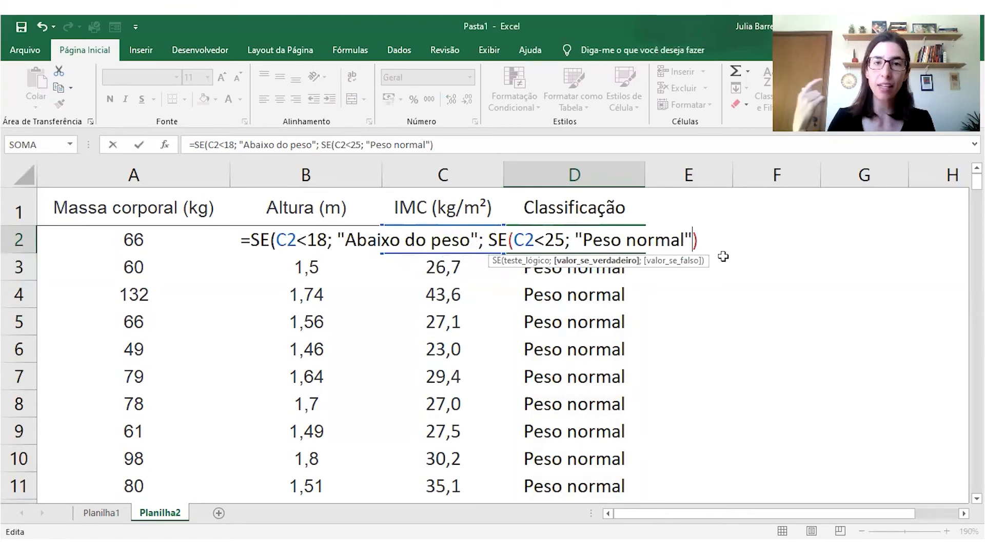
# - Add "Sobrepeso" as the nested SE's value if false, close both functions and enter the formula in D2
pyautogui.write('; "')
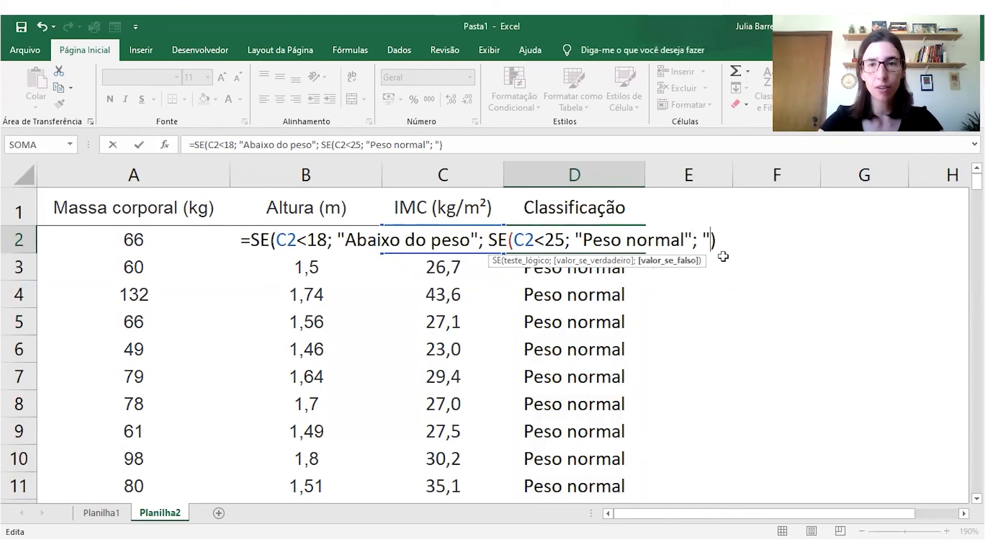
pyautogui.write('Sobrepeso')
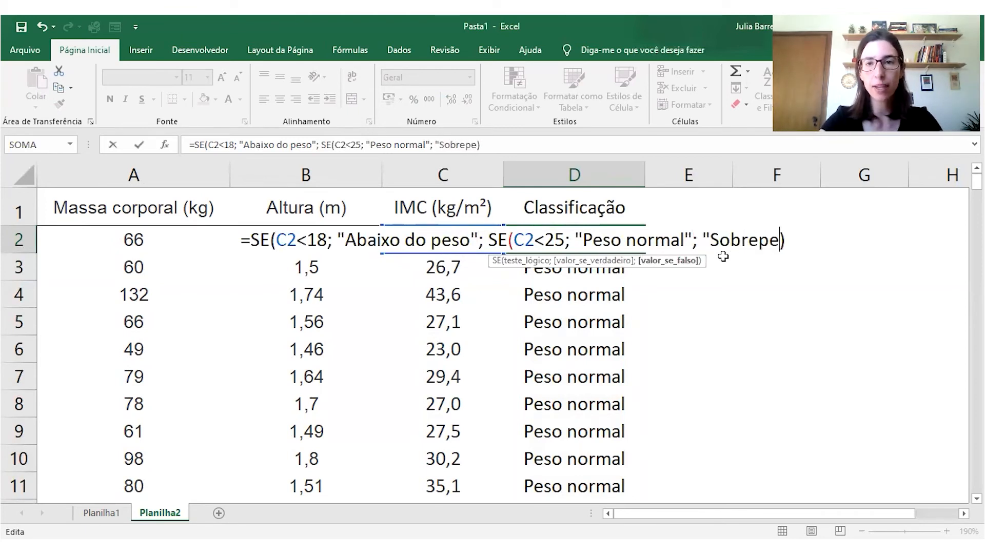
pyautogui.write('"')
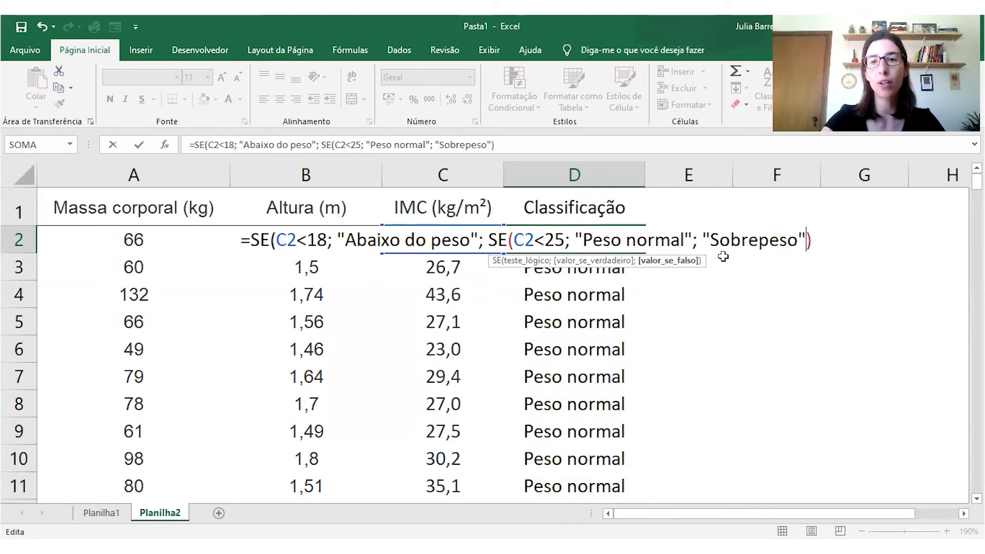
pyautogui.write(')')
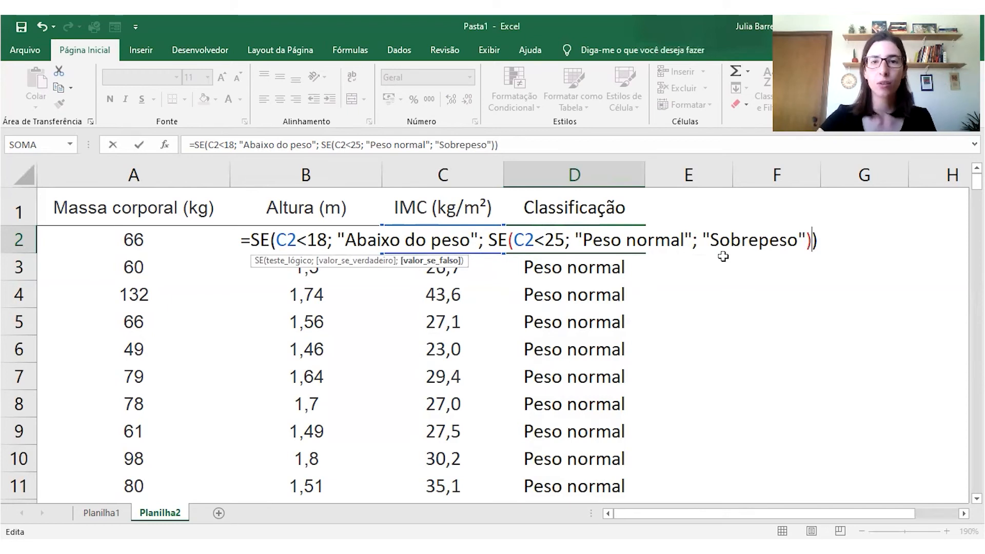
pyautogui.press('Return')
# - Fill the nested SE formula from D2 down the rest of column D
pyautogui.click(626, 239)
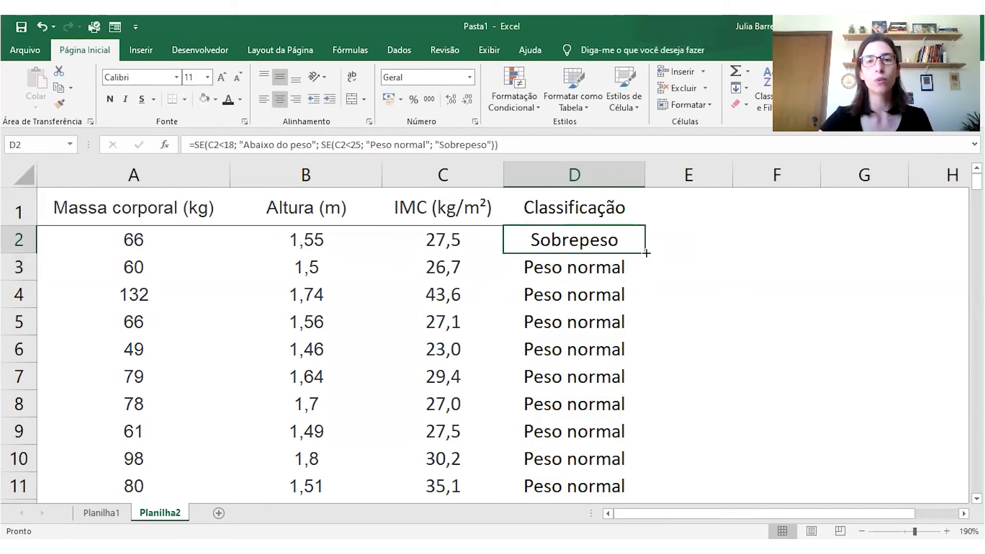
pyautogui.doubleClick(645, 252)
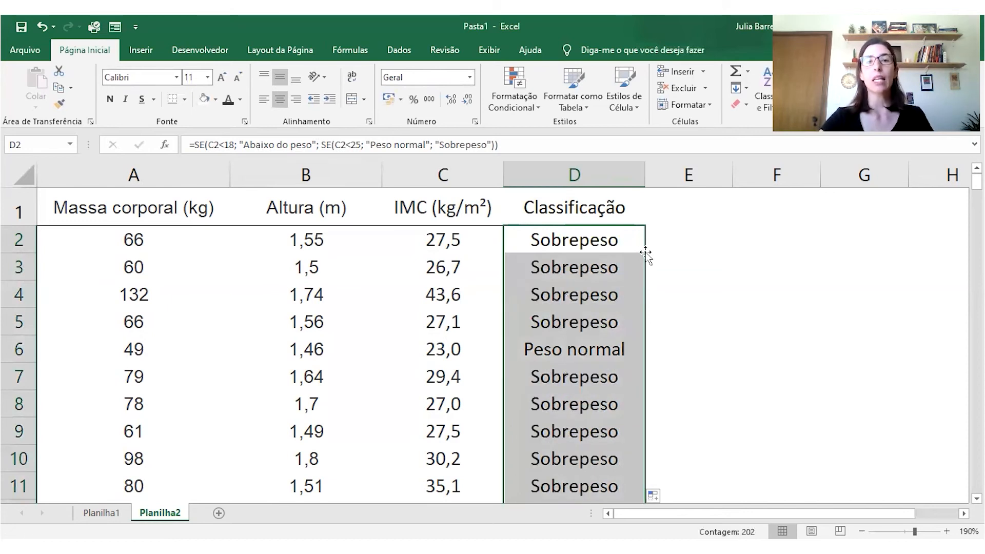
pyautogui.click(616, 246)
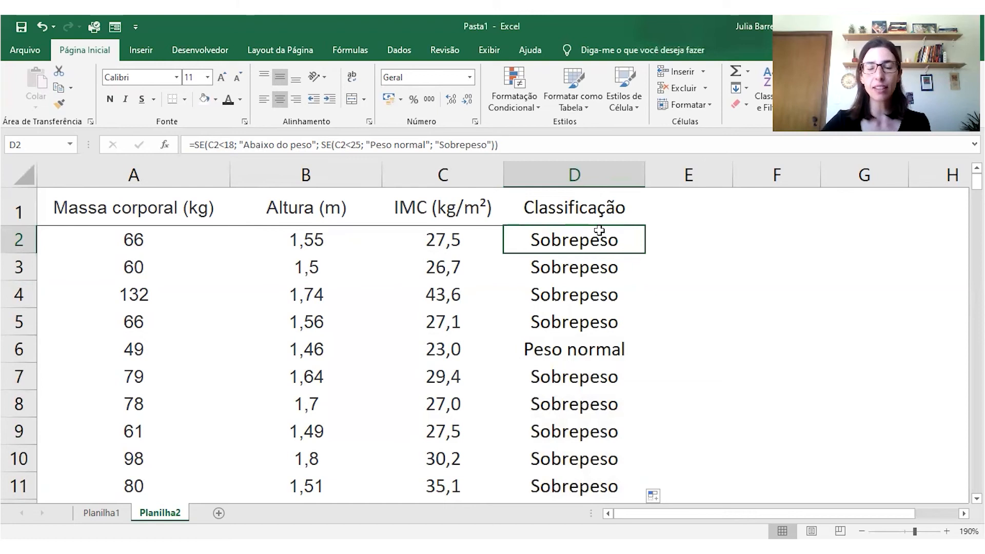
# - Check the classifications in column D against the IMC values in column C, starting with row 6
pyautogui.click(603, 353)
pyautogui.scroll(-6, 605, 352)
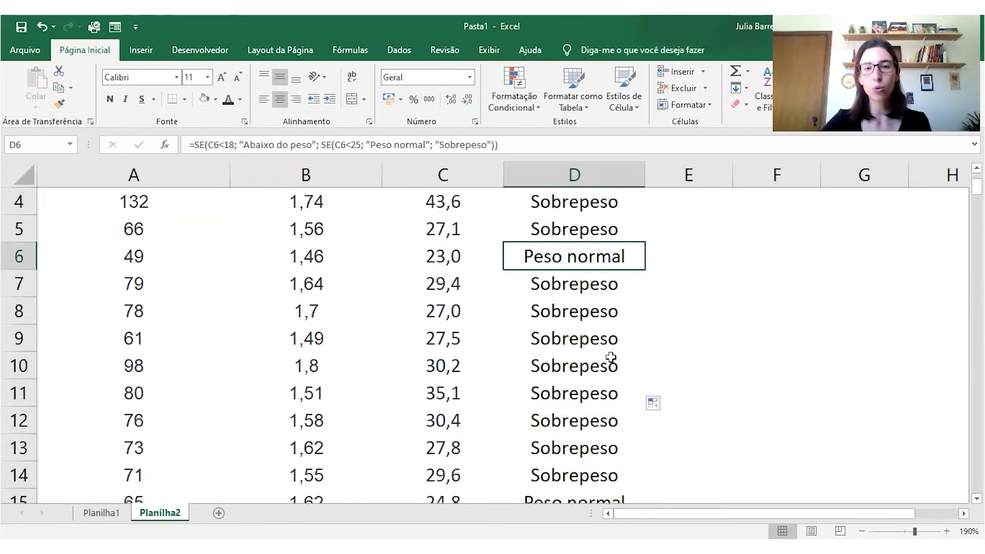
pyautogui.scroll(-6, 610, 357)
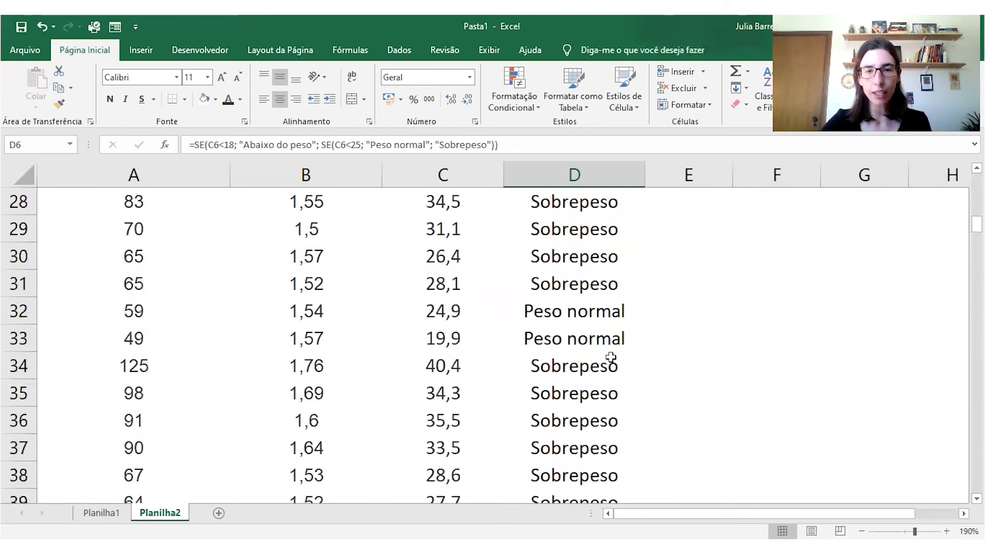
pyautogui.scroll(-9, 611, 357)
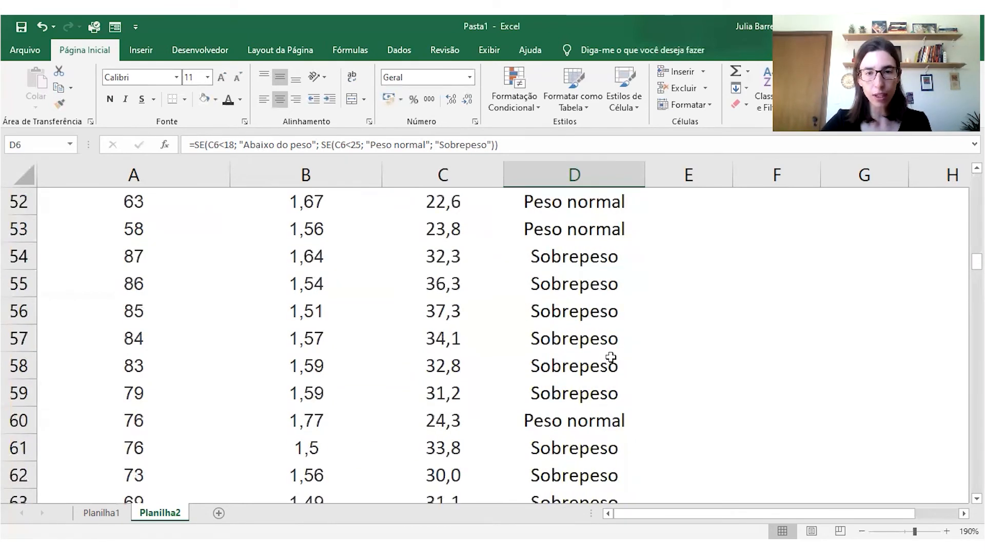
pyautogui.scroll(-10, 610, 356)
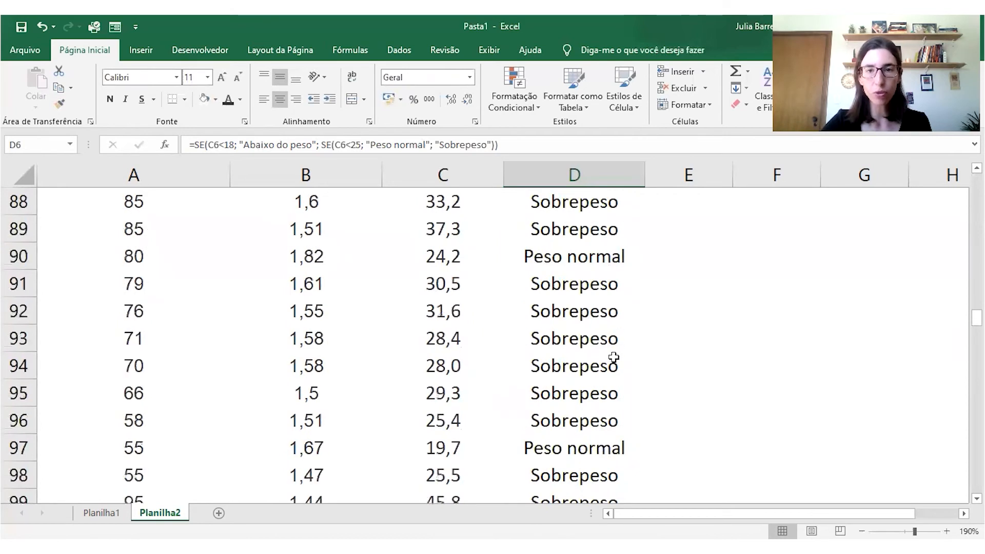
pyautogui.scroll(-9, 615, 355)
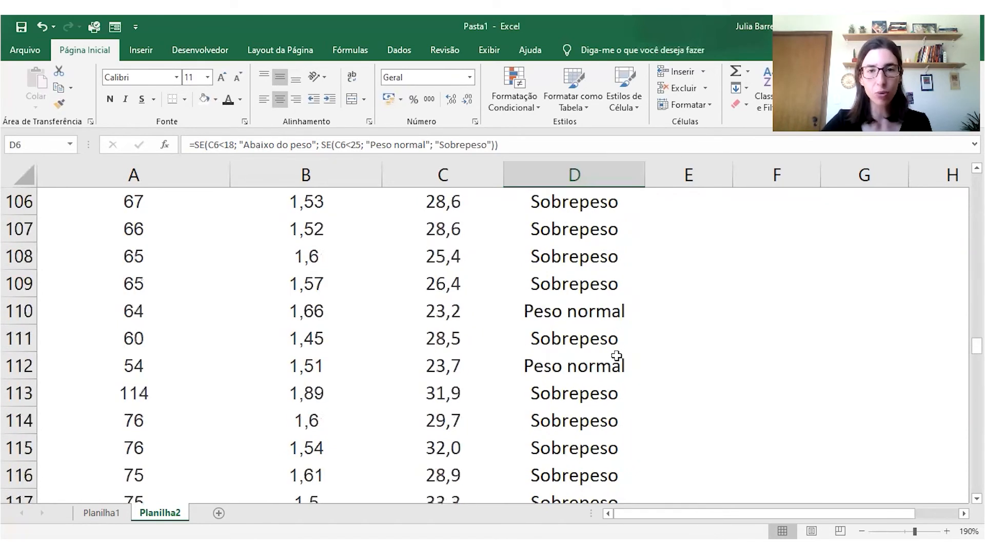
pyautogui.scroll(-9, 622, 353)
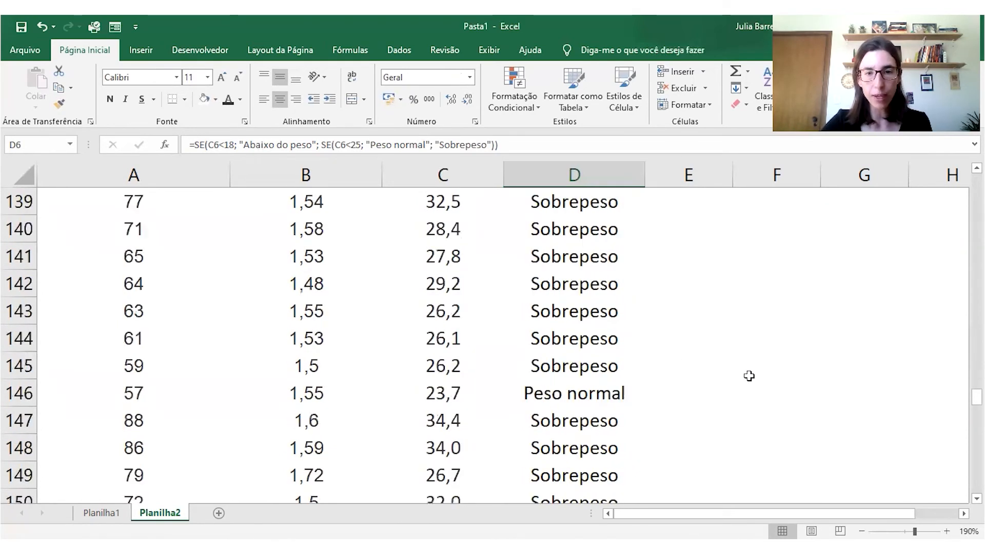
pyautogui.moveTo(976, 410); pyautogui.dragTo(976, 181)
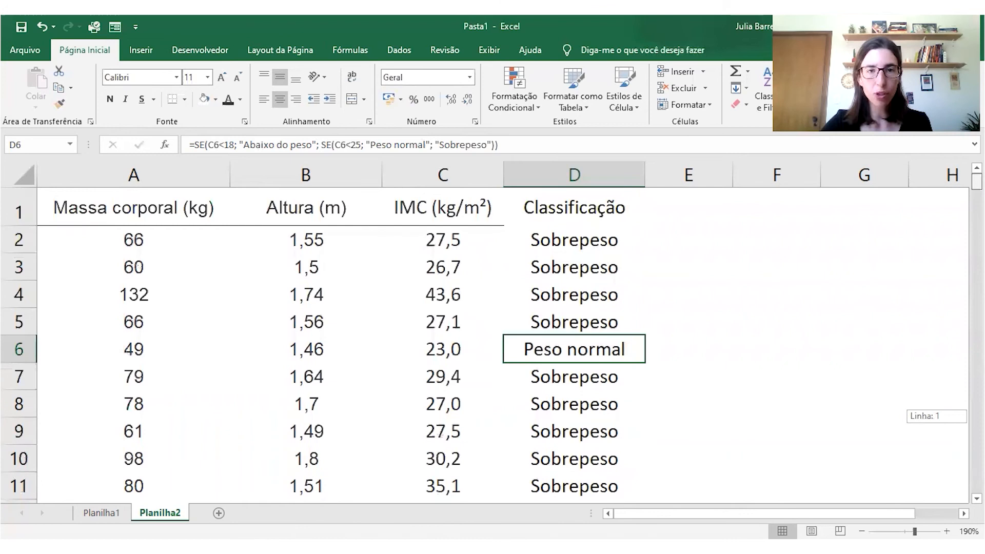
pyautogui.scroll(-3, 464, 359)
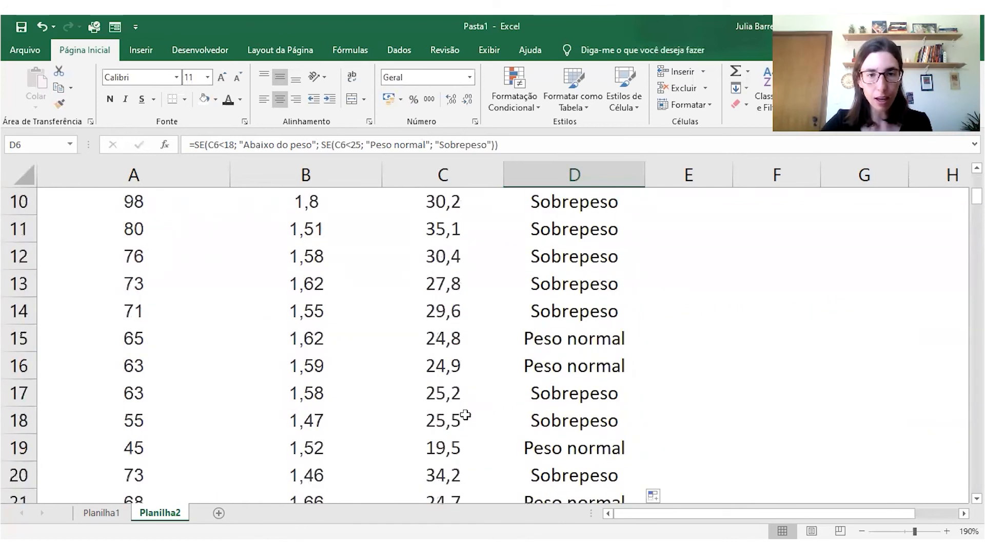
pyautogui.scroll(-1, 464, 414)
pyautogui.scroll(3, 464, 389)
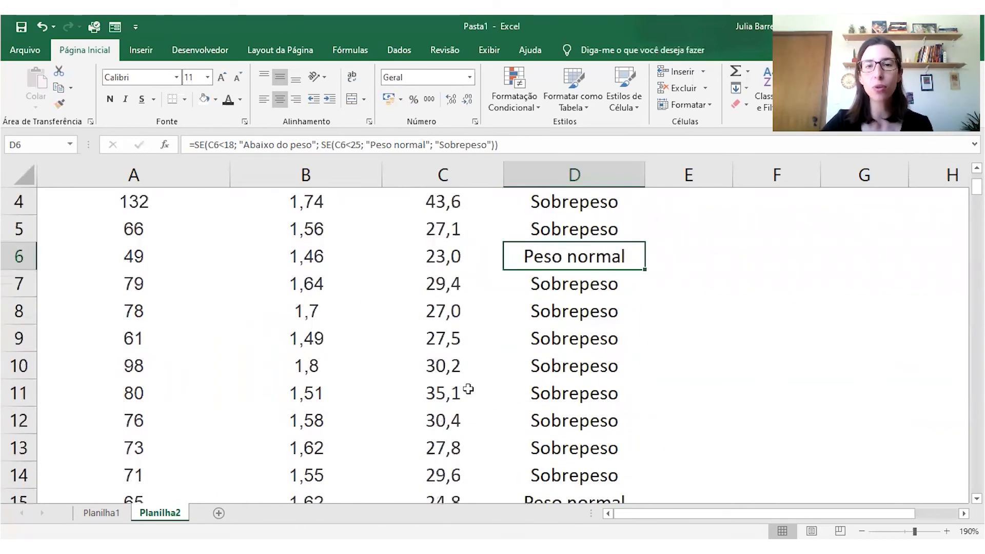
pyautogui.scroll(1, 468, 389)
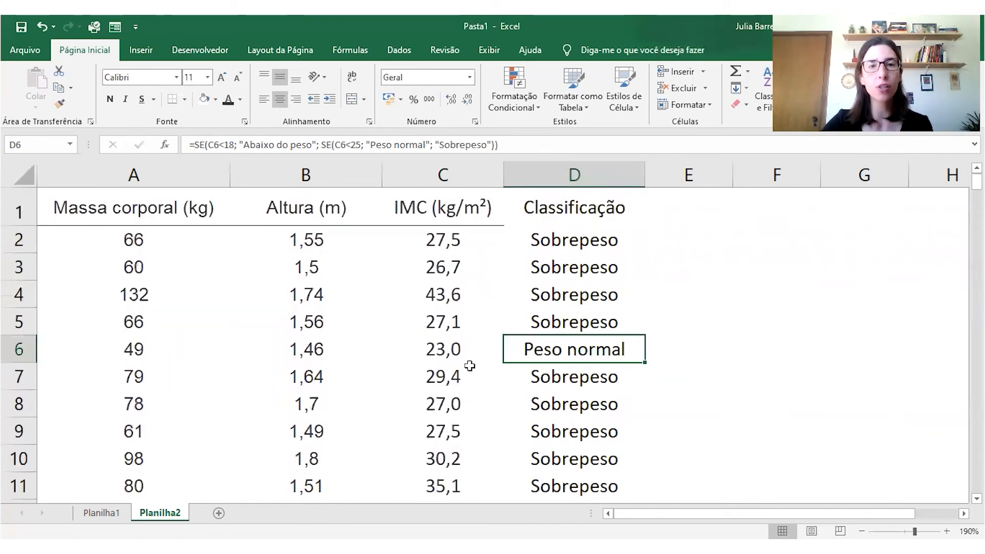
# - Add a bottom border to the Classificação header in D1 to match the other column headers
pyautogui.click(603, 213)
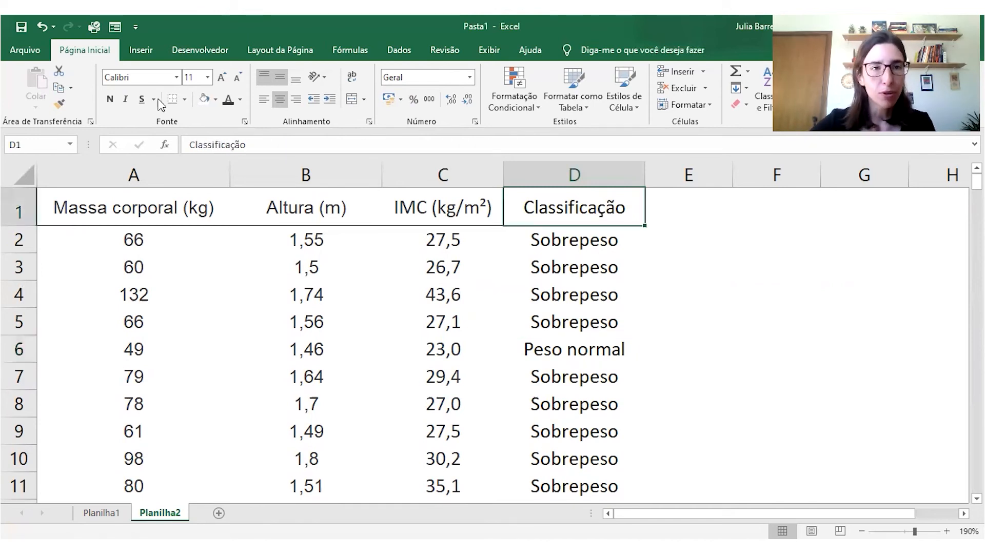
pyautogui.click(547, 175)
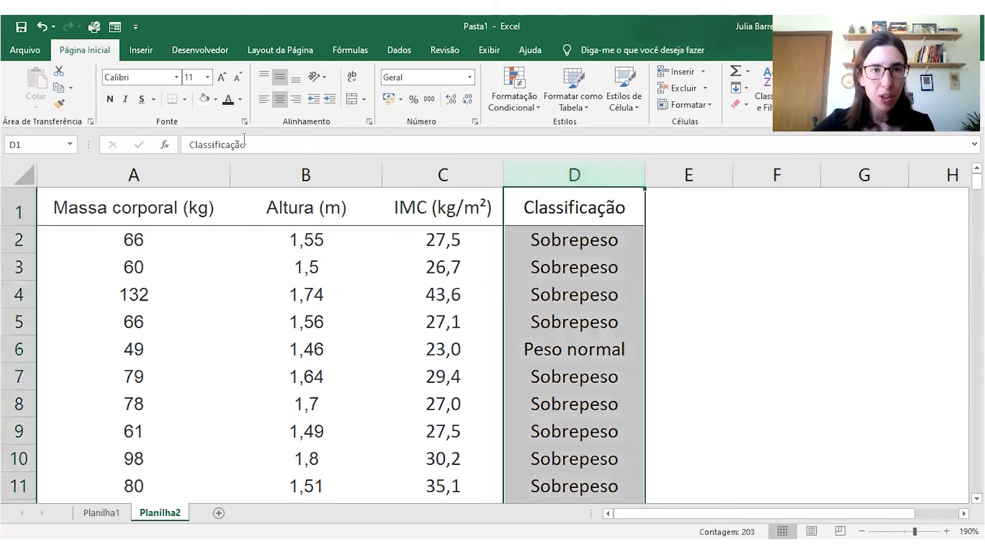
pyautogui.click(659, 320)
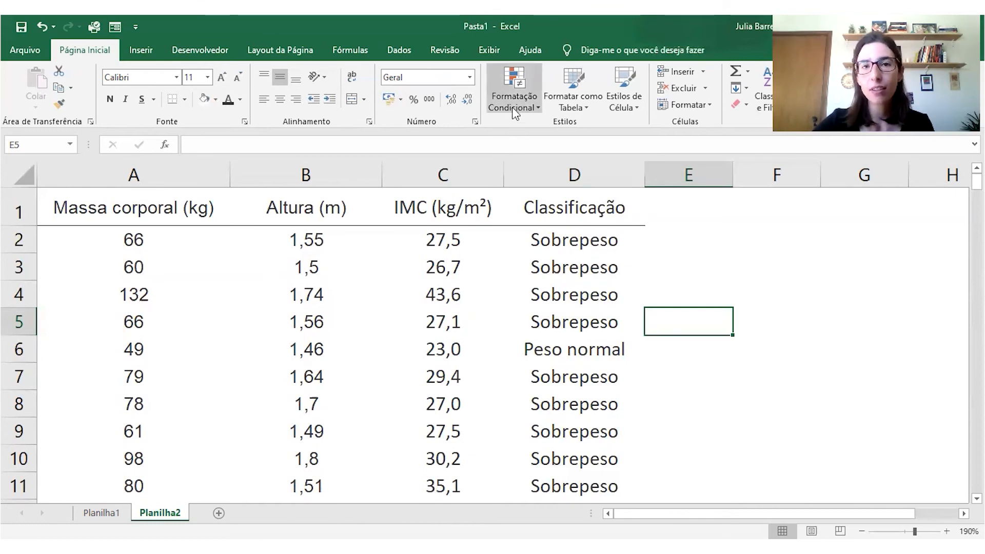
# - Add a conditional formatting rule to column D giving cells equal to "Sobrepeso" a light red fill with dark red text
pyautogui.click(583, 298)
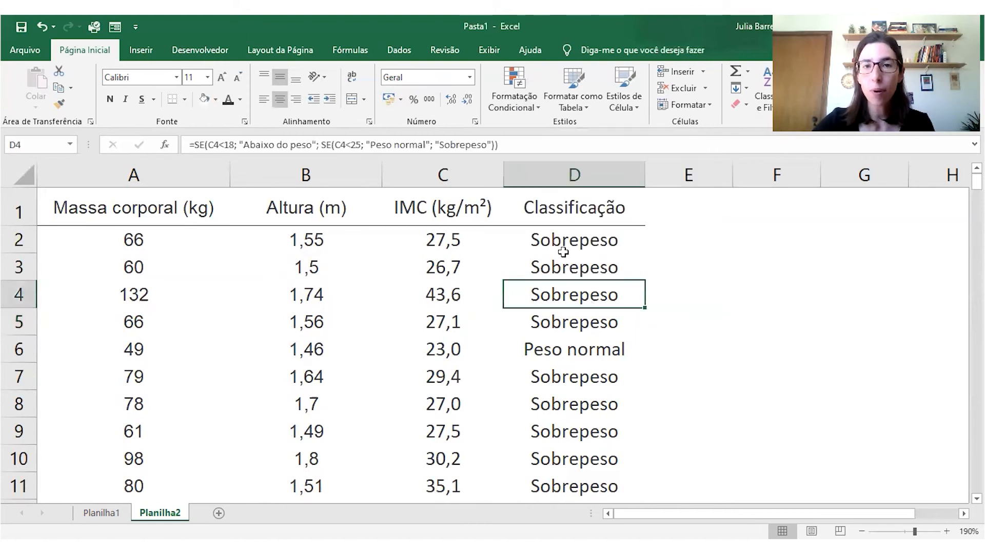
pyautogui.click(569, 168)
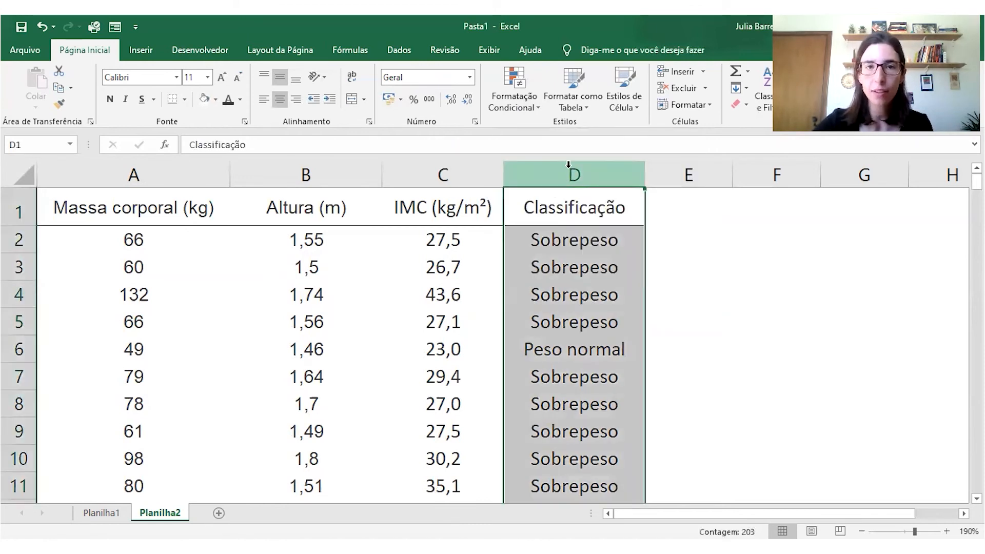
pyautogui.click(526, 113)
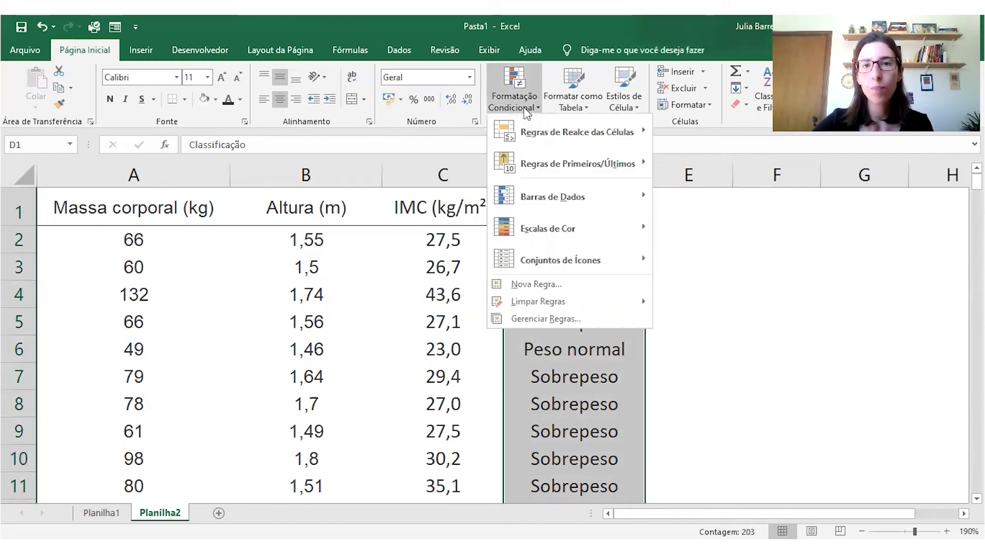
pyautogui.moveTo(529, 133)
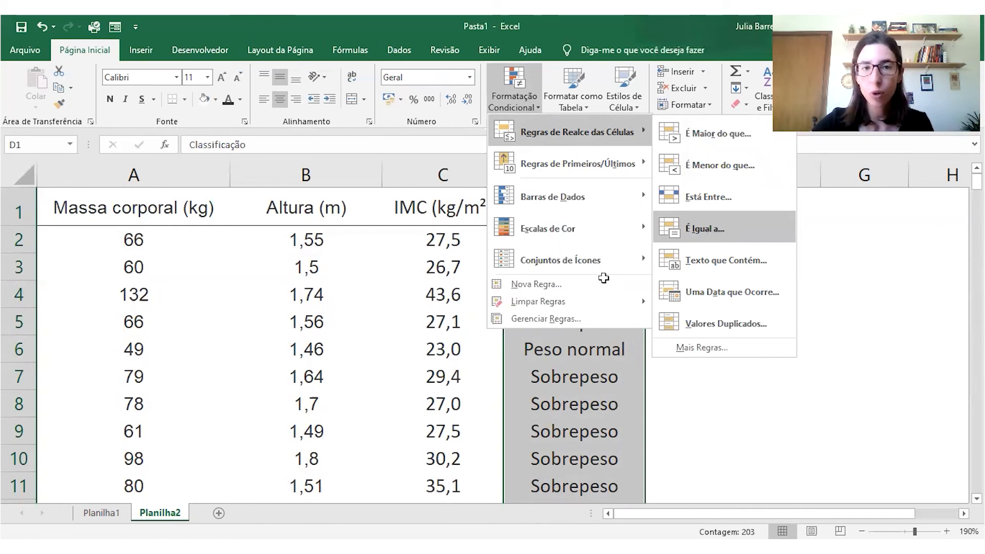
pyautogui.click(708, 230)
pyautogui.write('Sobrepe')
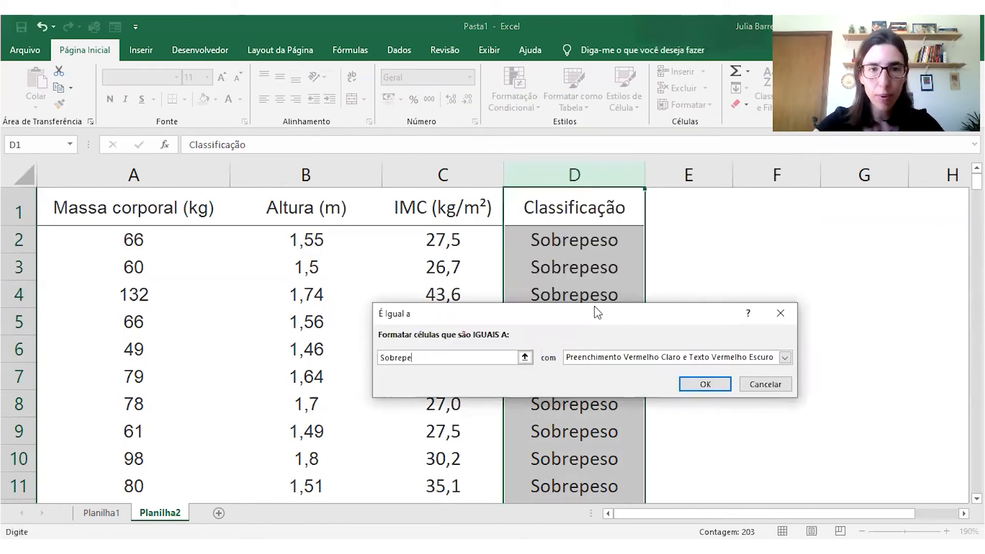
pyautogui.write('so')
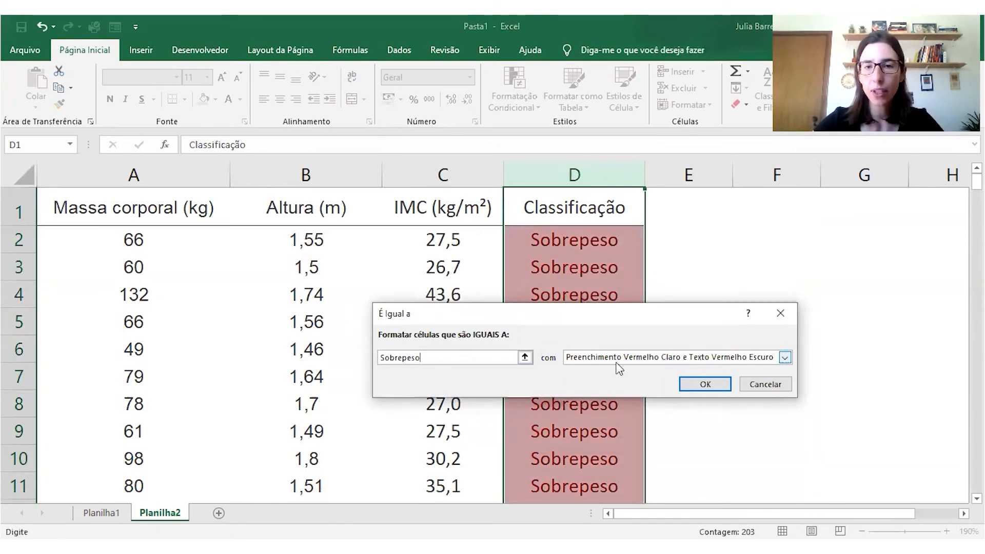
pyautogui.click(693, 387)
pyautogui.click(700, 383)
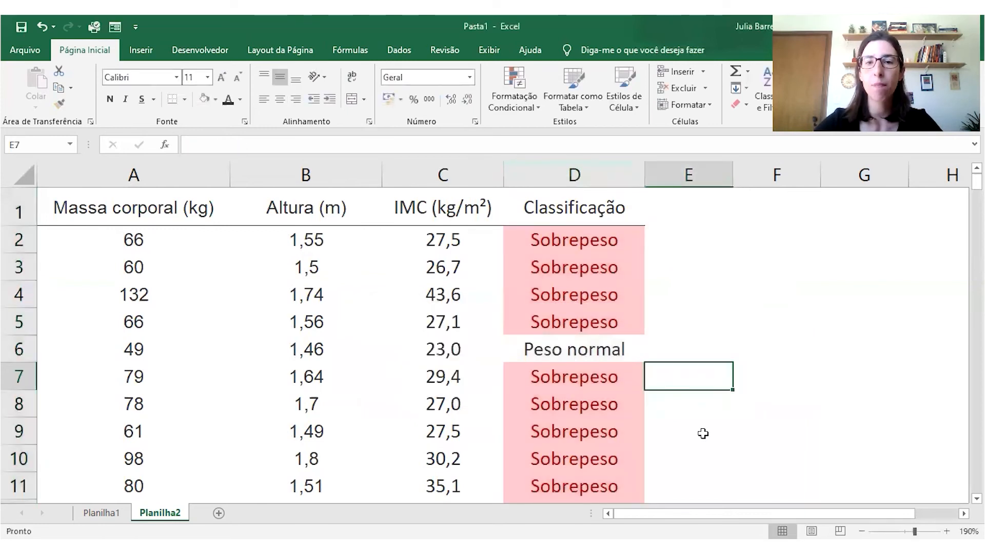
# - Add a conditional formatting rule to column D giving cells equal to "Peso normal" a yellow fill with dark yellow text
pyautogui.click(585, 357)
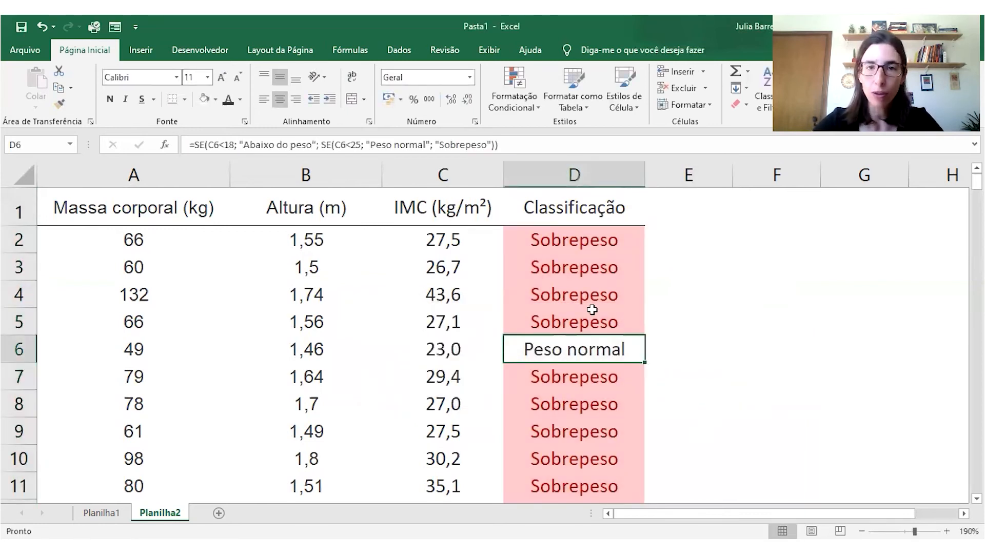
pyautogui.click(591, 166)
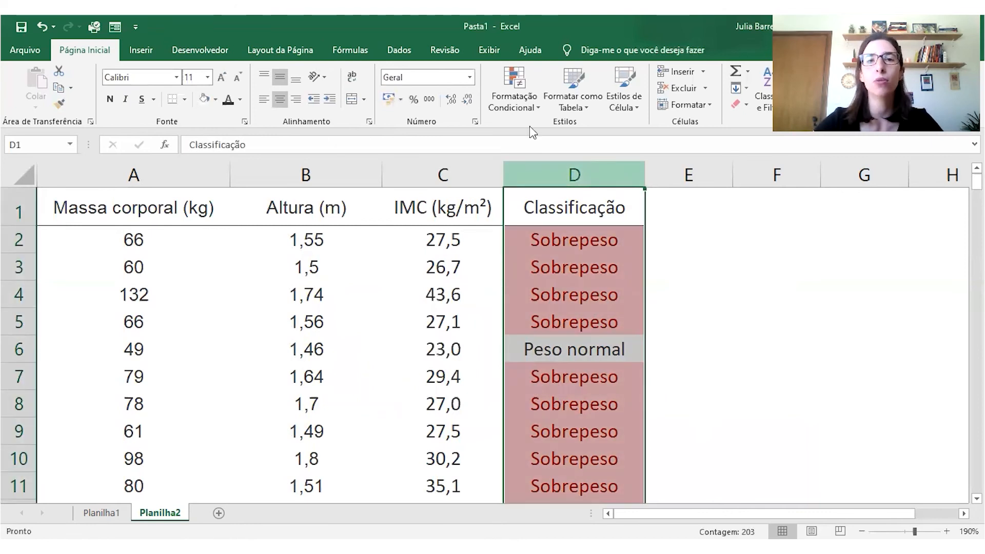
pyautogui.click(508, 100)
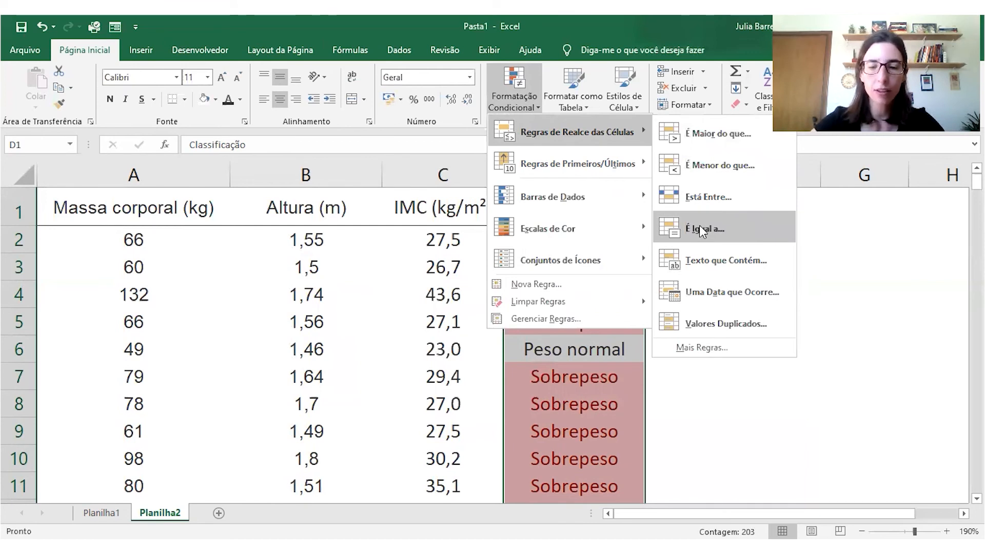
pyautogui.click(699, 227)
pyautogui.write('Peso normal')
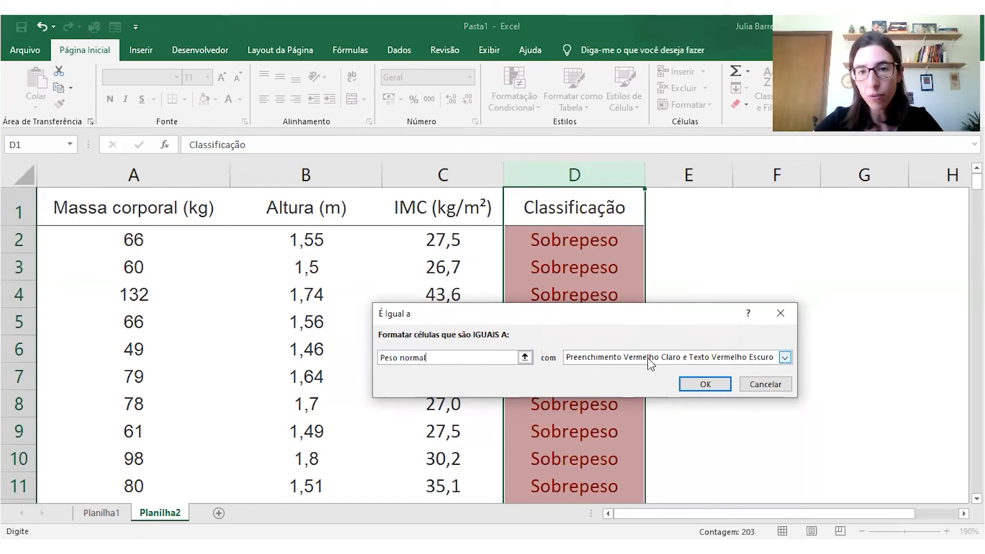
pyautogui.click(647, 358)
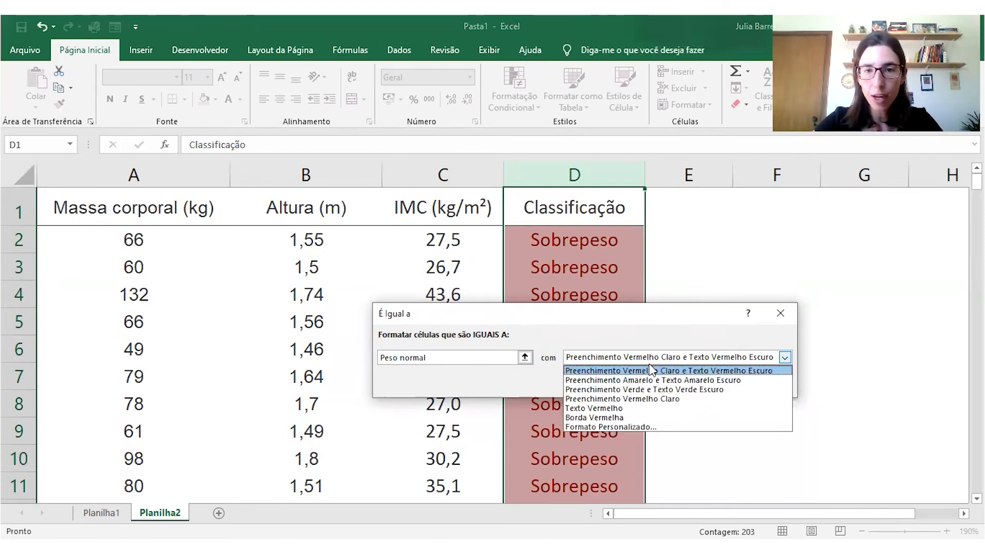
pyautogui.click(651, 382)
pyautogui.click(694, 388)
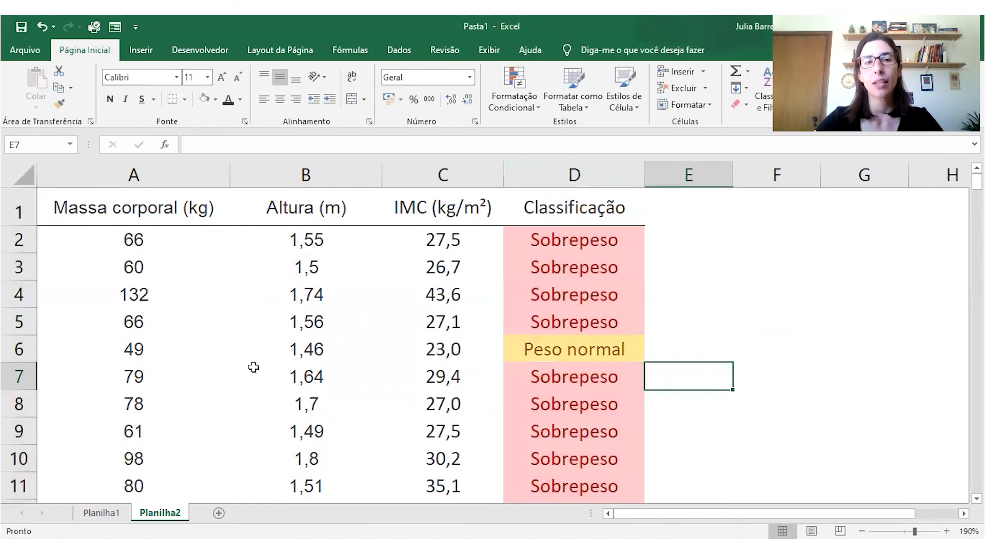
# - Set the body mass in A6 to 30 and check the IMC and classification in row 6
pyautogui.click(155, 351)
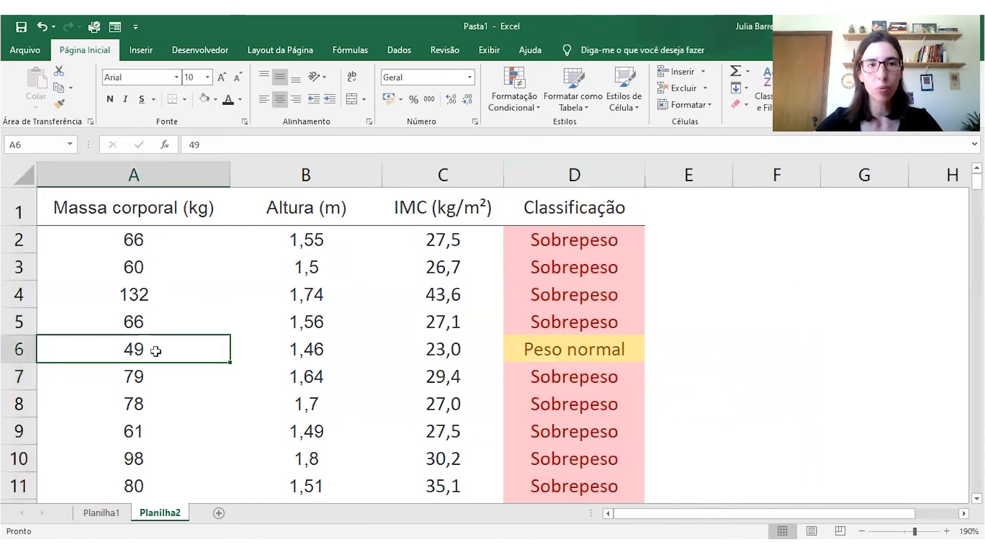
pyautogui.write('30')
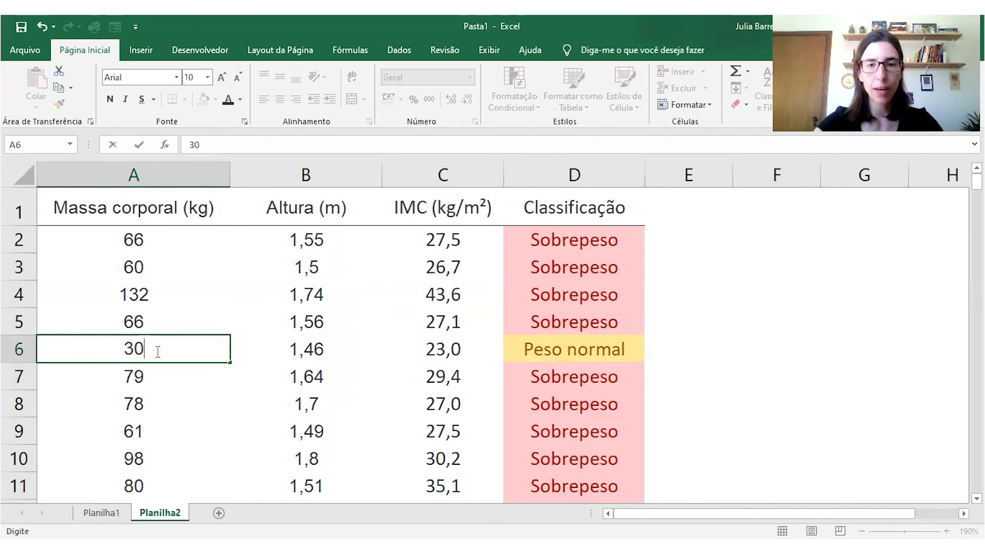
pyautogui.press('Return')
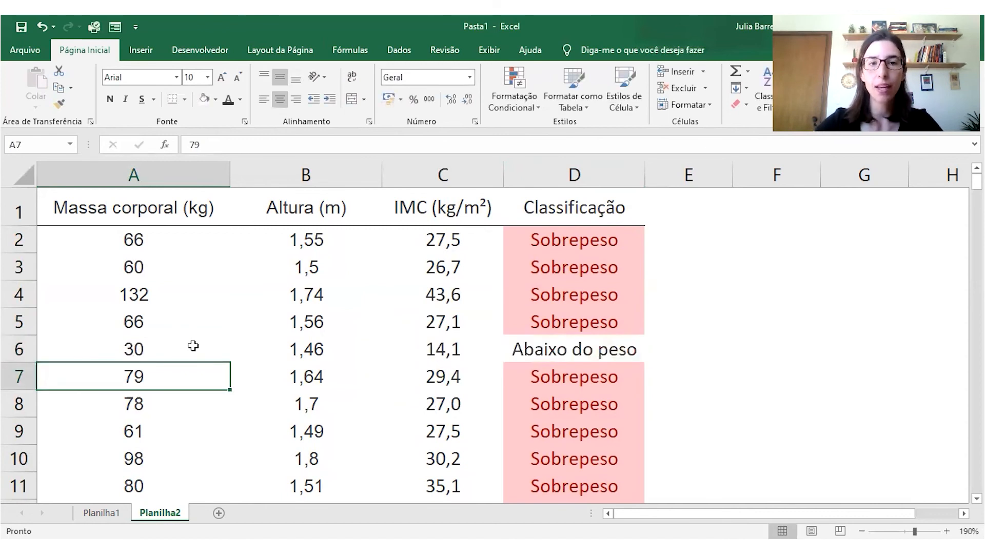
pyautogui.click(164, 351)
pyautogui.click(443, 357)
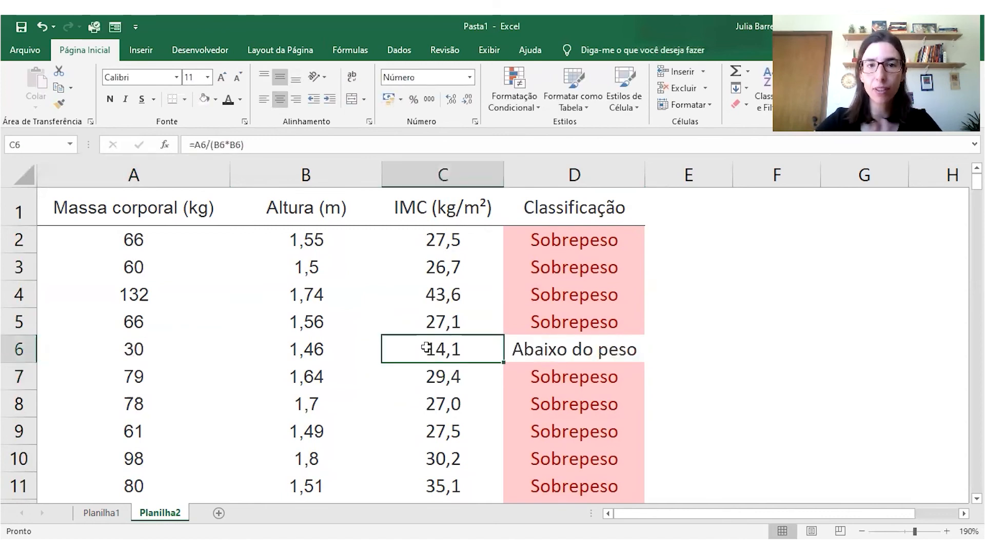
pyautogui.click(561, 354)
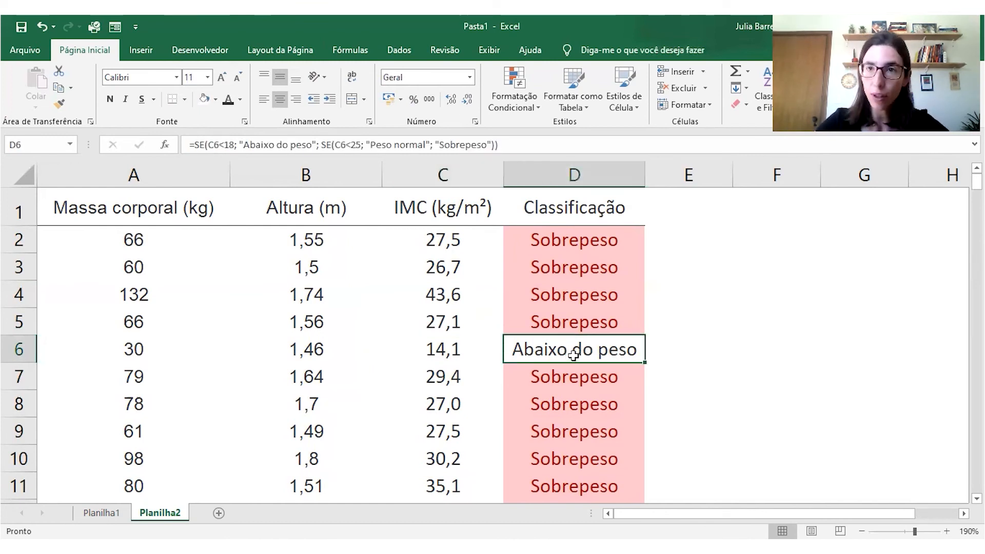
# - Add a conditional formatting rule to column D giving cells equal to "Abaixo do peso" a green fill with dark green text
pyautogui.click(572, 174)
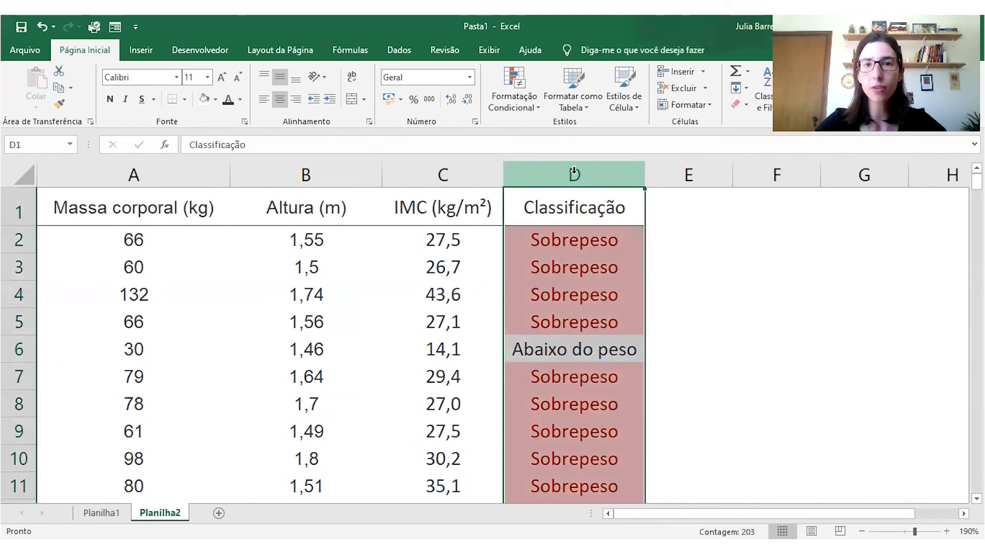
pyautogui.click(514, 100)
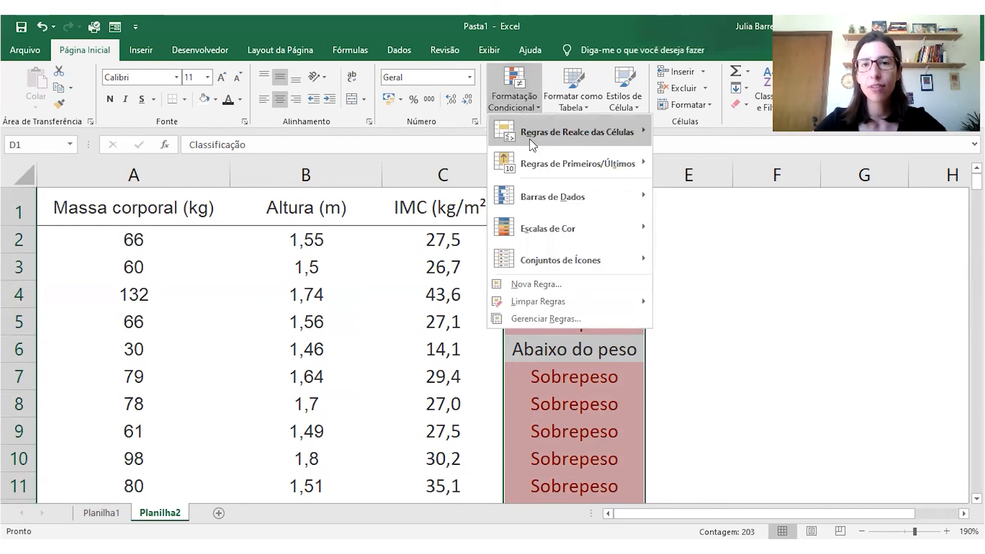
pyautogui.moveTo(533, 136)
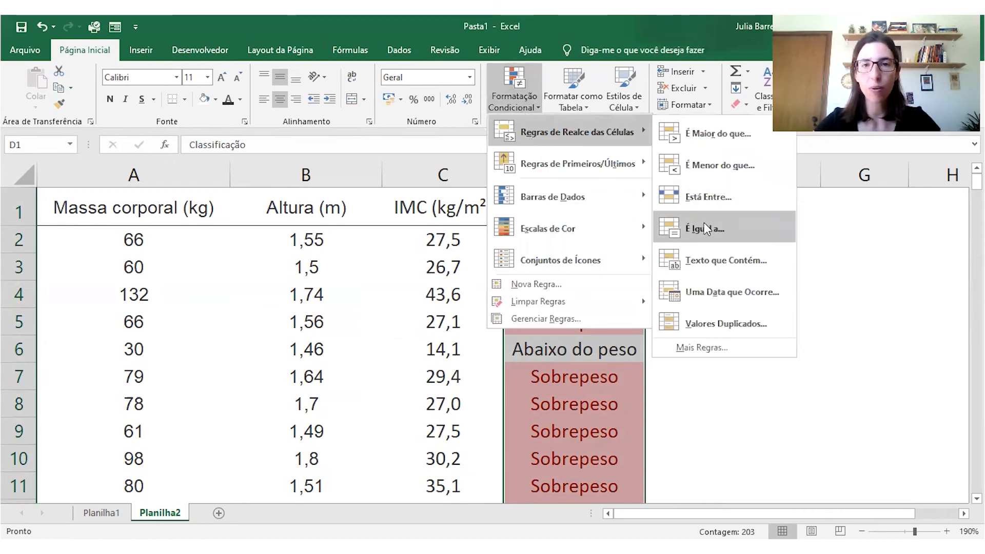
pyautogui.click(706, 229)
pyautogui.write('Abaixo do peso')
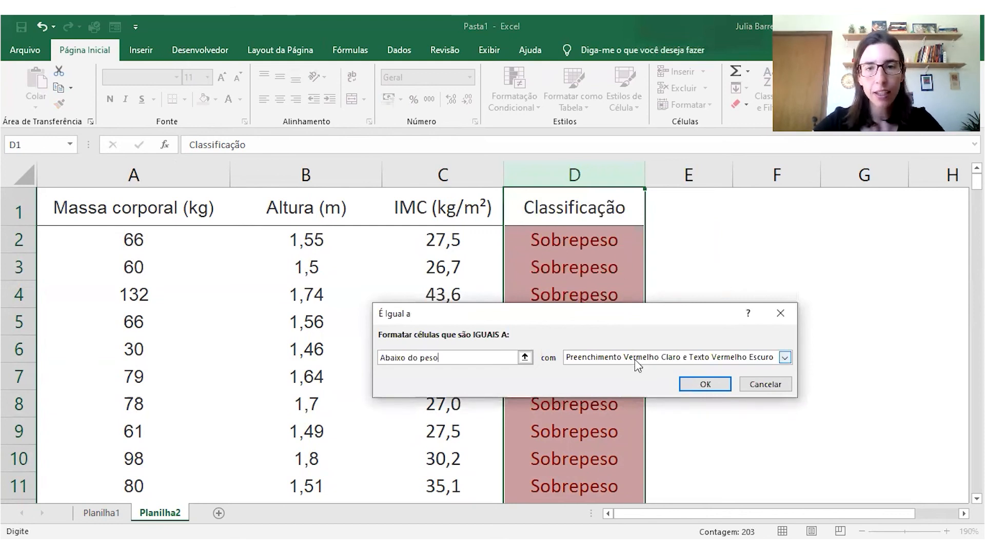
pyautogui.click(635, 359)
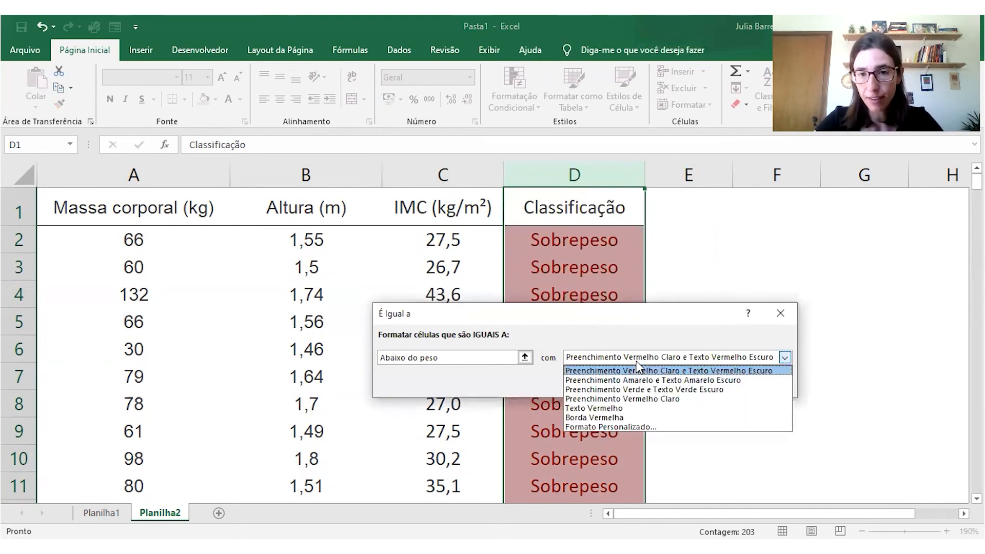
pyautogui.click(637, 399)
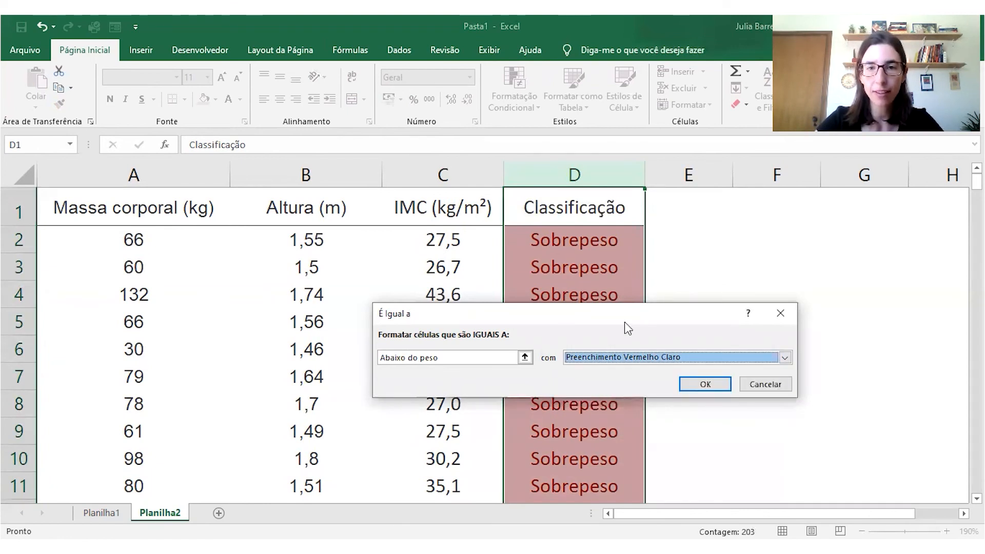
pyautogui.moveTo(624, 321); pyautogui.dragTo(540, 207)
pyautogui.click(550, 243)
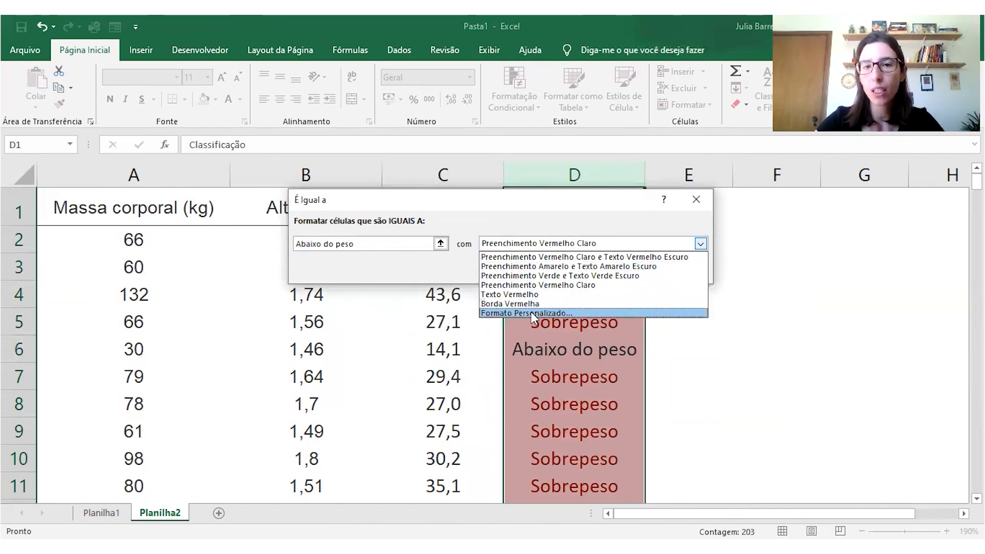
pyautogui.click(572, 277)
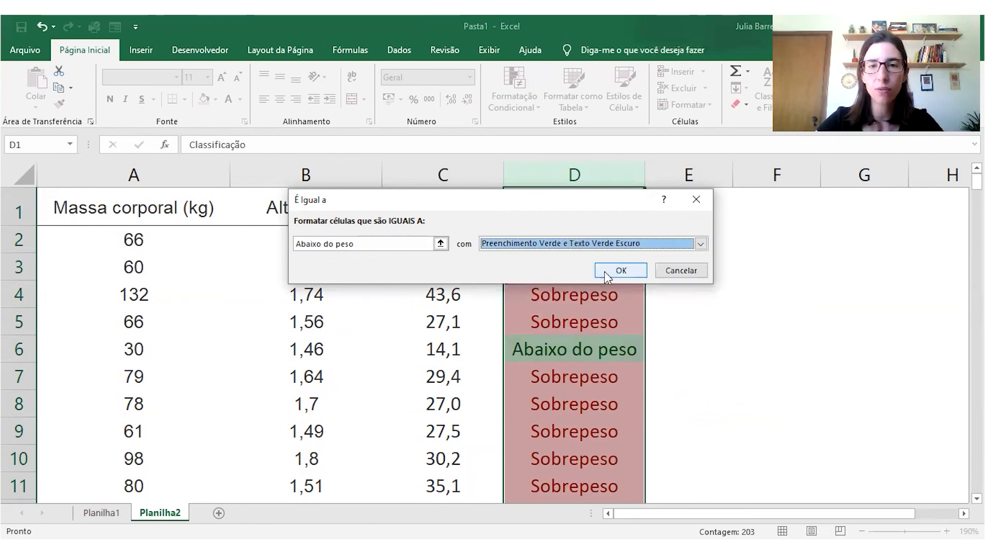
pyautogui.click(622, 268)
pyautogui.click(713, 367)
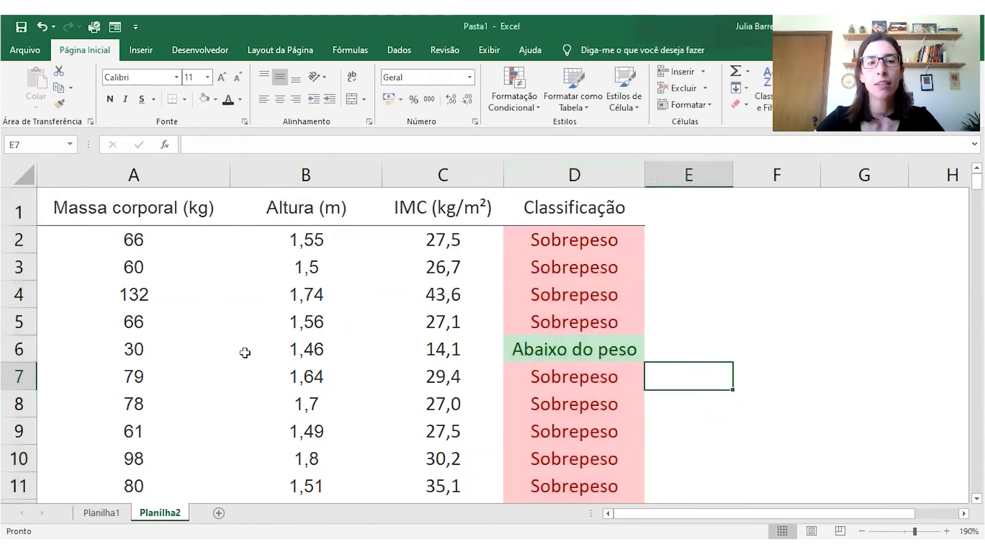
# - Test the classification and its colours by setting the body mass in A6 to 40, 50 and 60 in turn
pyautogui.click(154, 356)
pyautogui.write('40')
pyautogui.press('Return')
pyautogui.click(151, 355)
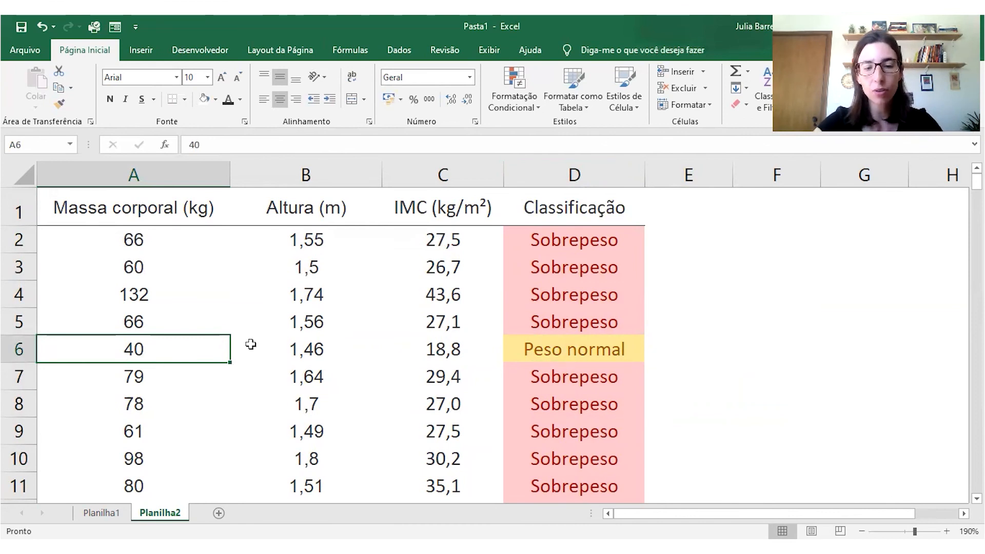
pyautogui.write('50')
pyautogui.press('Return')
pyautogui.press('Up')
pyautogui.write('60')
pyautogui.press('Return')
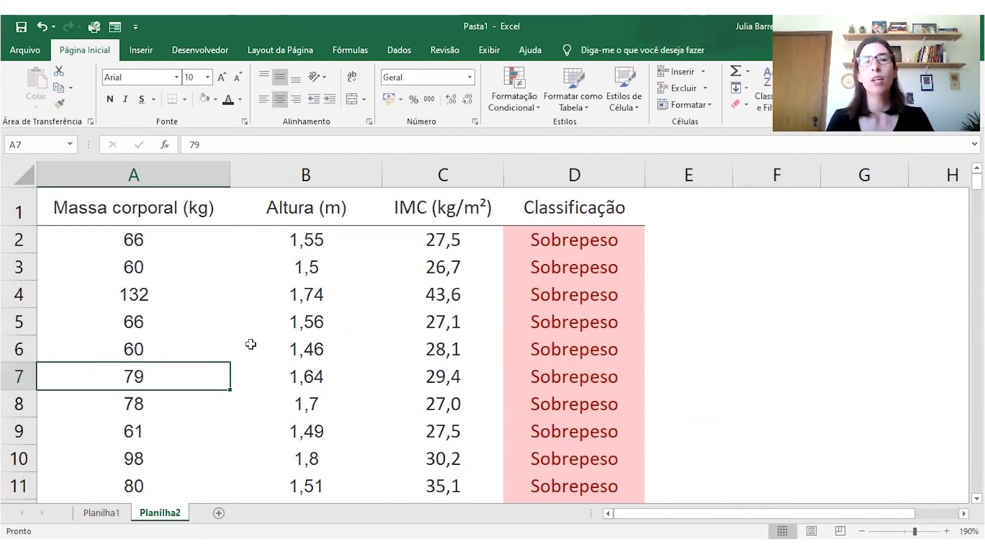